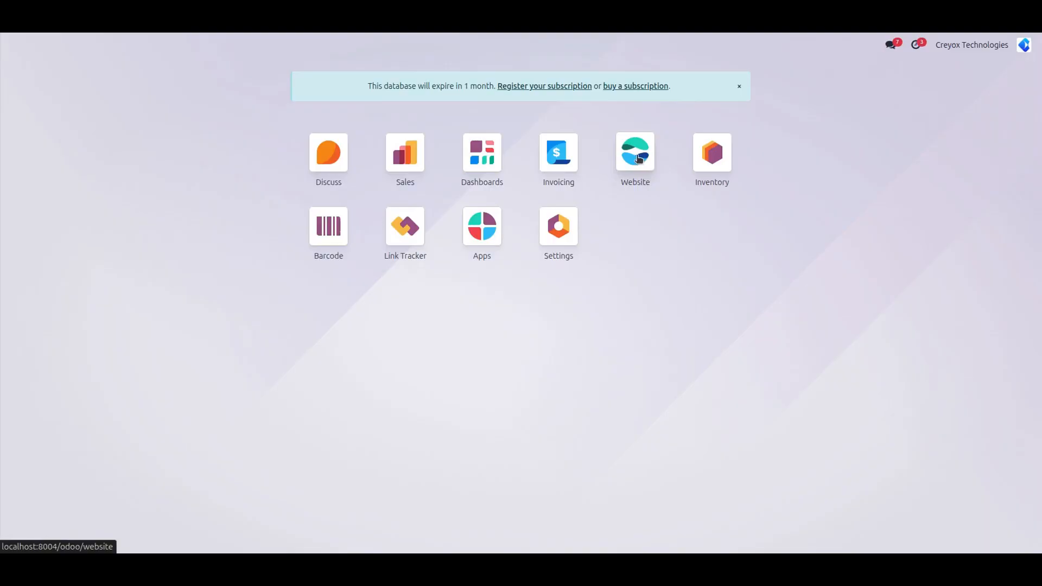
- Open the Website app's Configuration menu to reach the eCommerce payment options
{"action": "left_click", "coordinate": [222, 47]}
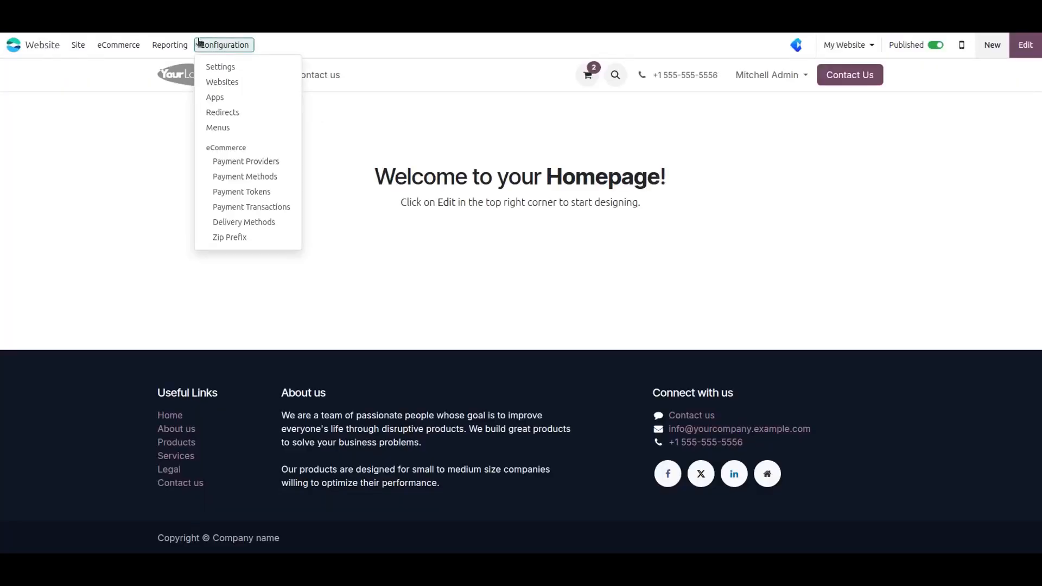
- Open the Moneris provider form from Payment Providers to check Test Mode and its API credentials
{"action": "left_click", "coordinate": [255, 161]}
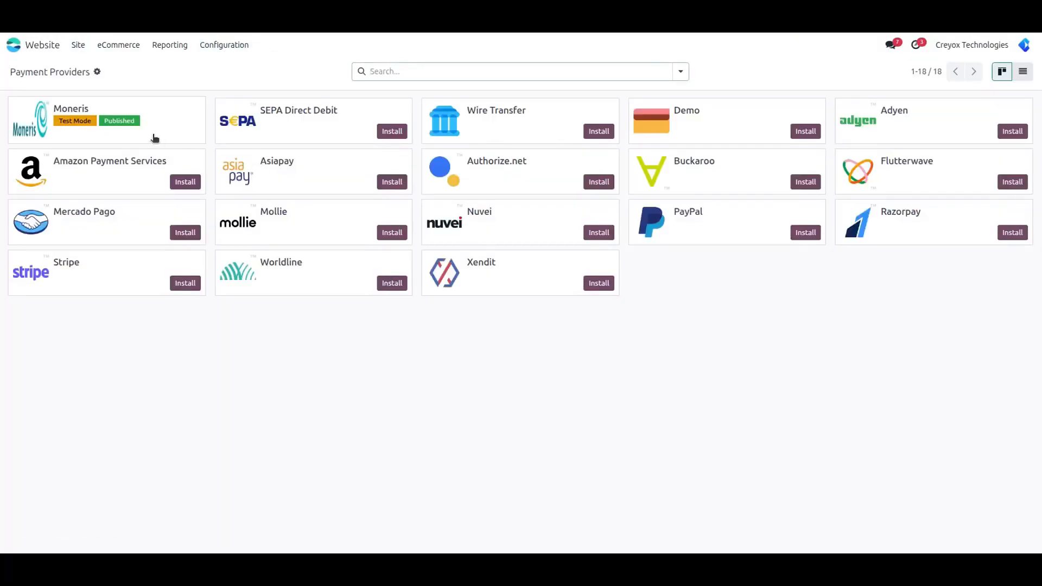
{"action": "left_click", "coordinate": [154, 139]}
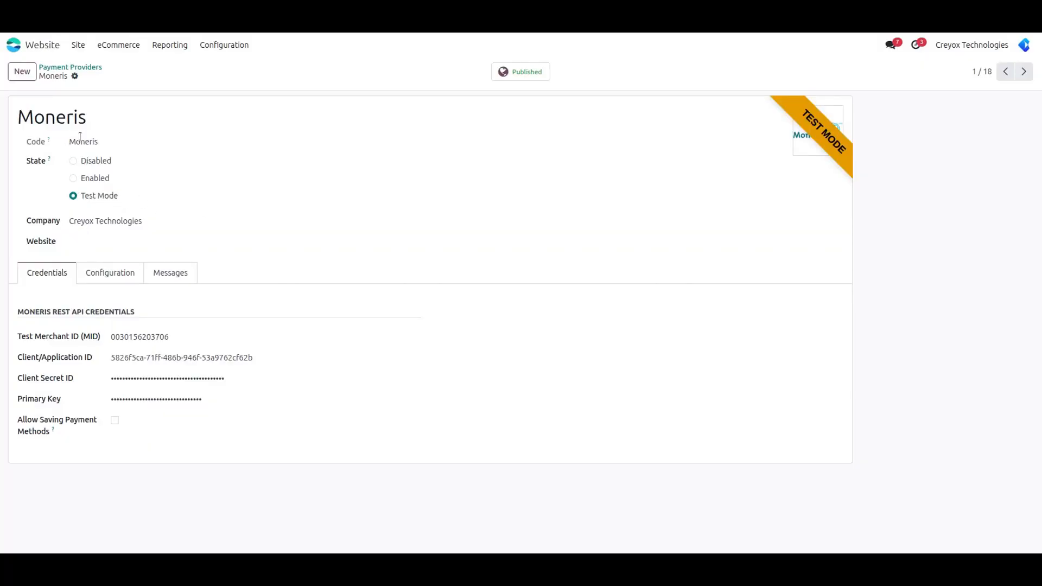
{"action": "left_click", "coordinate": [78, 44]}
- Add Chair floor protection ($12.00) to the cart and check out the $69.80 order to delivery
{"action": "left_click", "coordinate": [88, 66]}
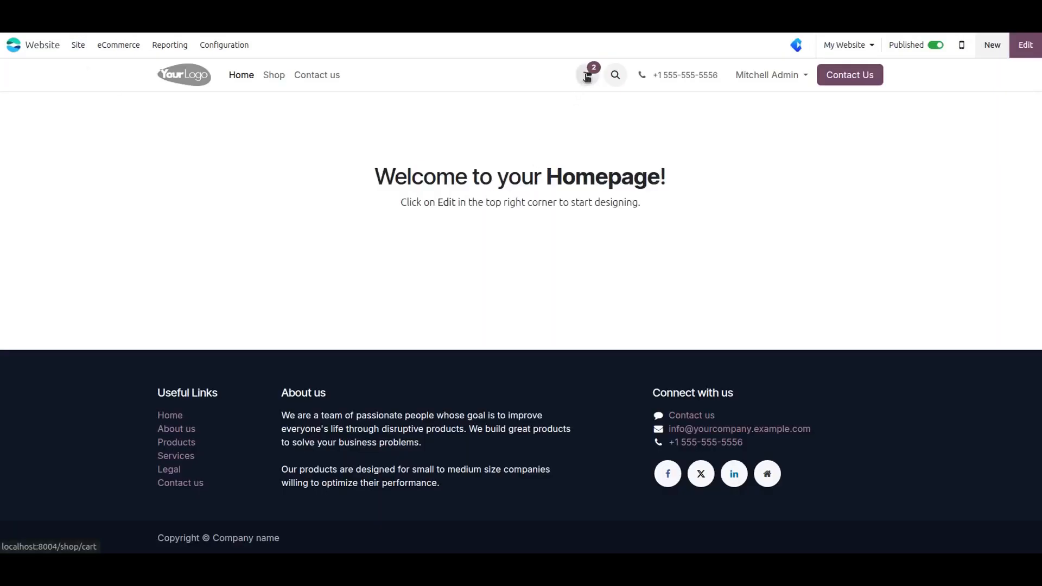
{"action": "left_click", "coordinate": [272, 77]}
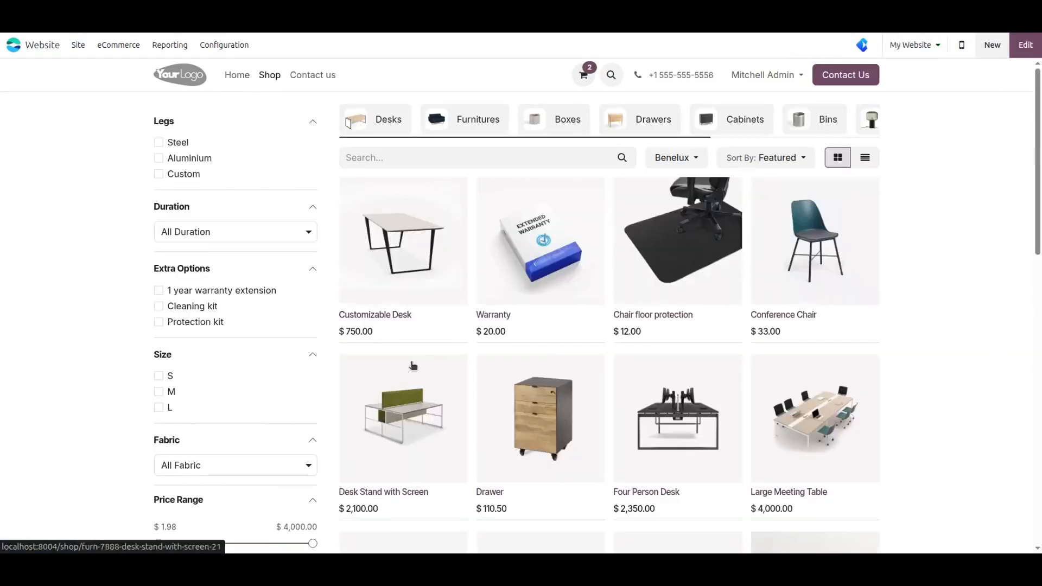
{"action": "left_click", "coordinate": [639, 285]}
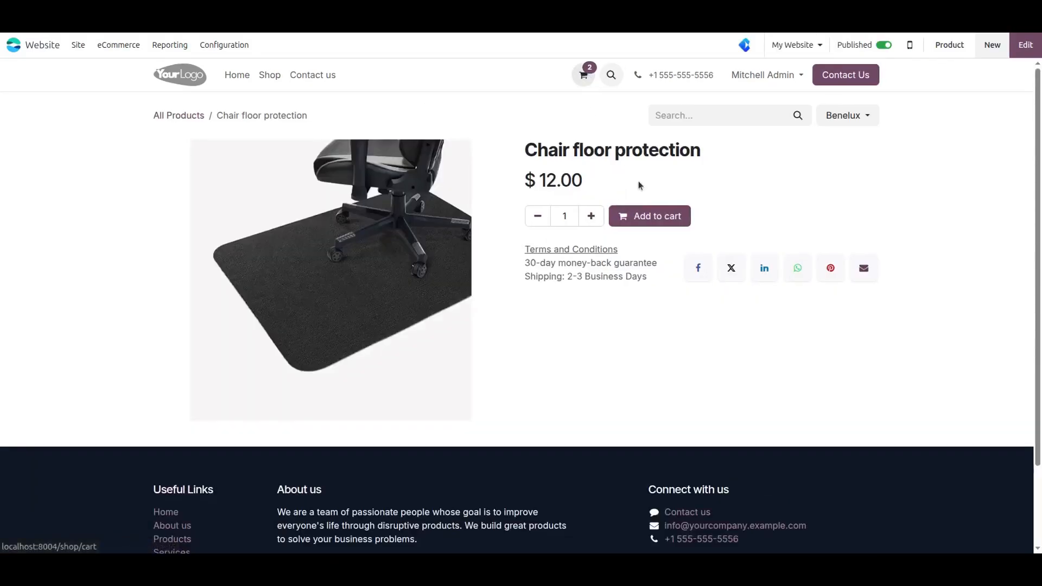
{"action": "left_click", "coordinate": [642, 224]}
{"action": "left_click", "coordinate": [754, 179]}
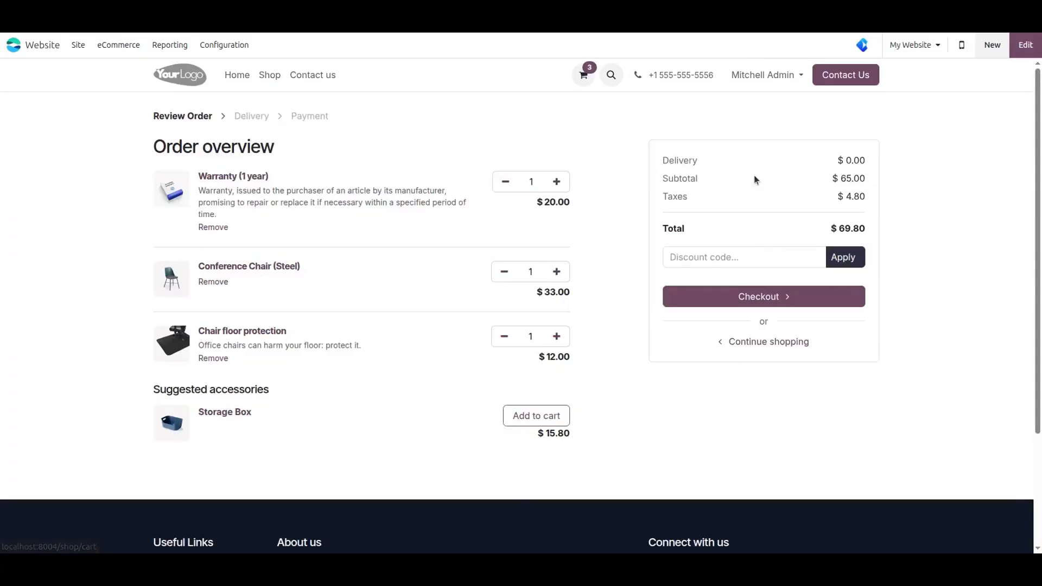
{"action": "left_click", "coordinate": [743, 305]}
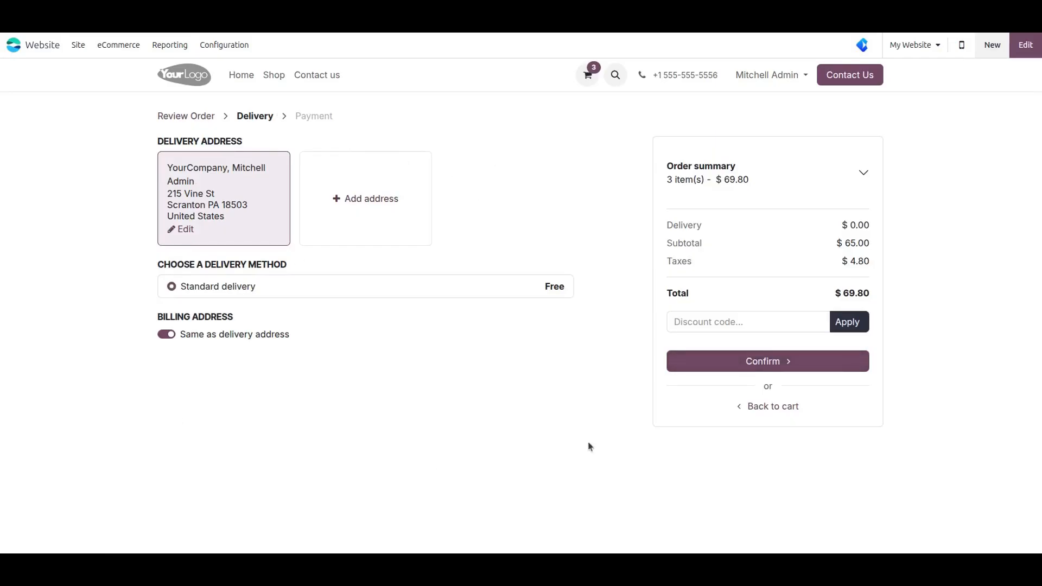
- Confirm delivery, pick a new card under Other Payment Methods, and start paying $69.80
{"action": "left_click", "coordinate": [764, 362]}
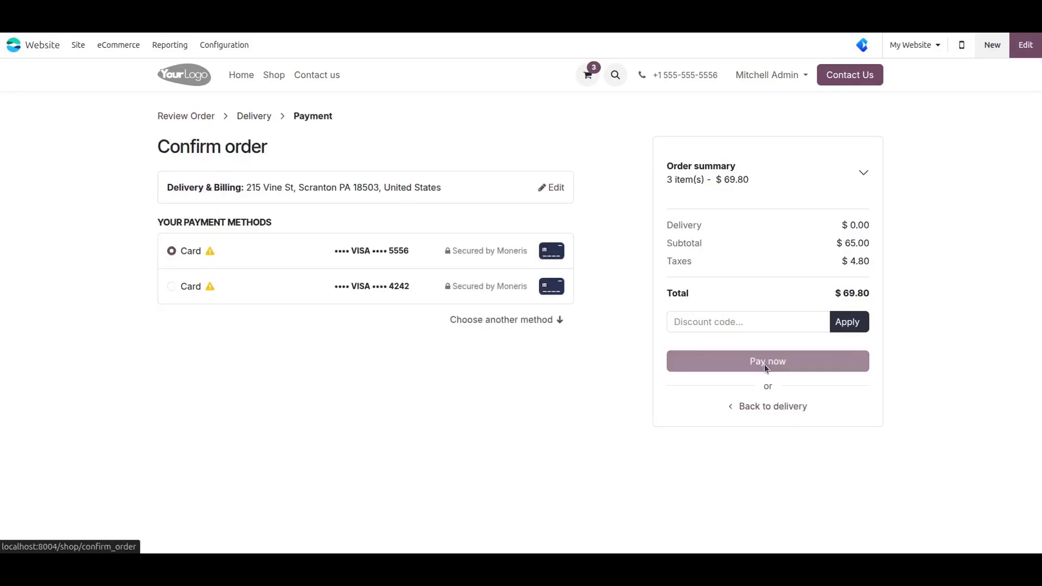
{"action": "left_click", "coordinate": [473, 319]}
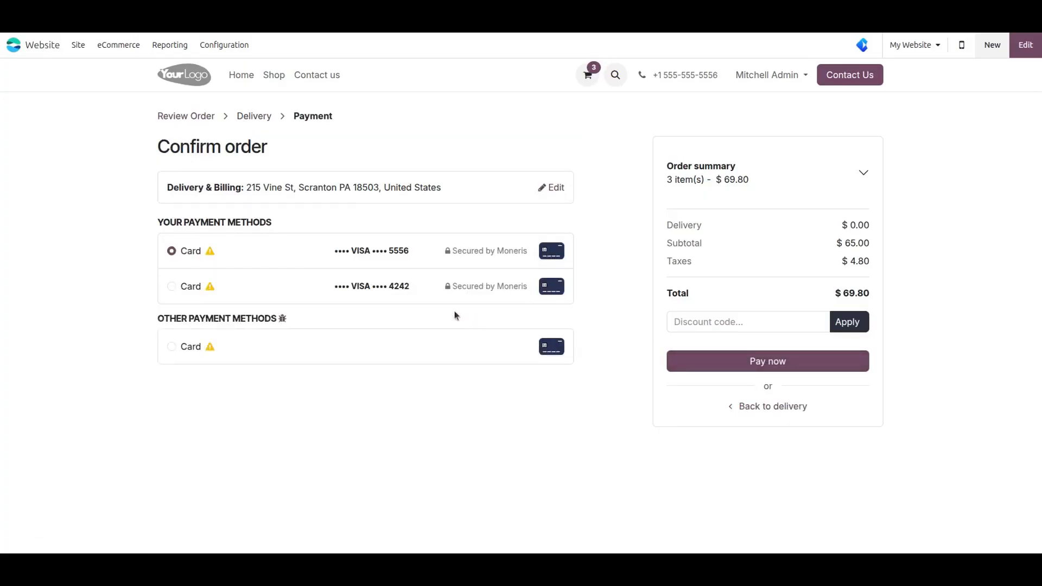
{"action": "left_click", "coordinate": [228, 349]}
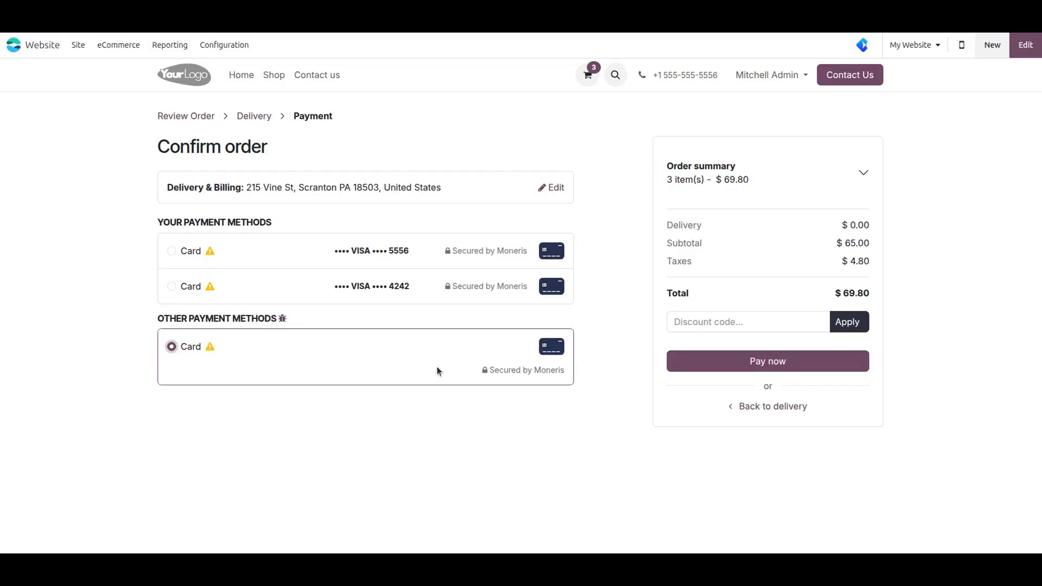
{"action": "left_click", "coordinate": [761, 364]}
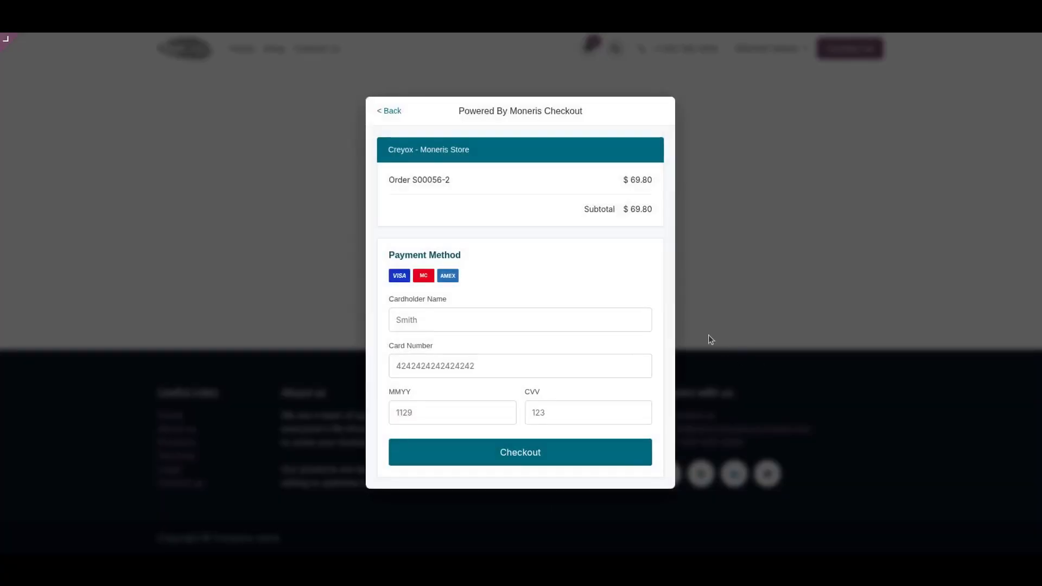
- Enter the cardholder name, test card number, expiry and CVV in Moneris Checkout and submit payment
{"action": "left_click", "coordinate": [454, 320]}
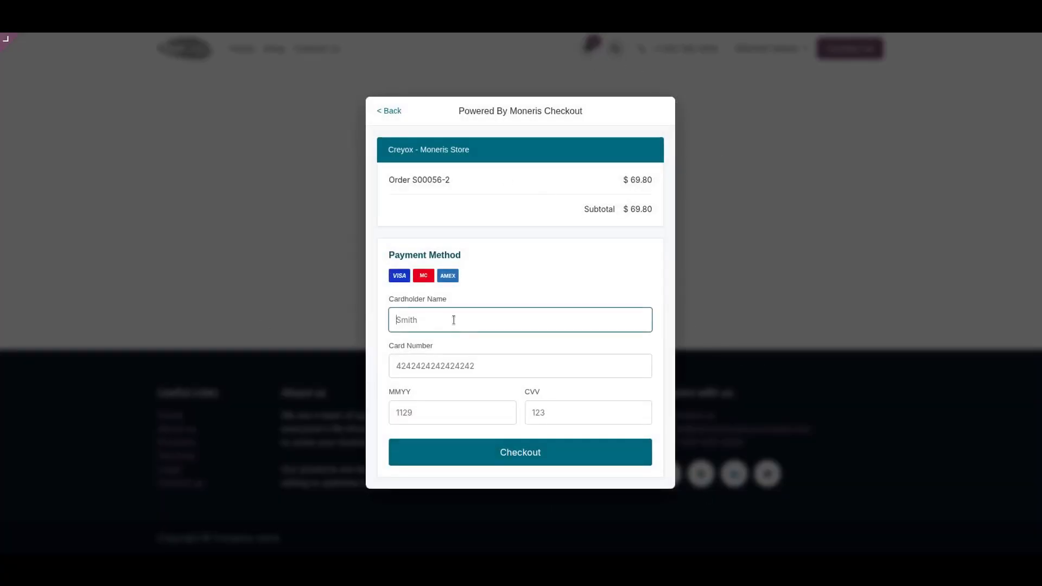
{"action": "type", "text": "Joh"}
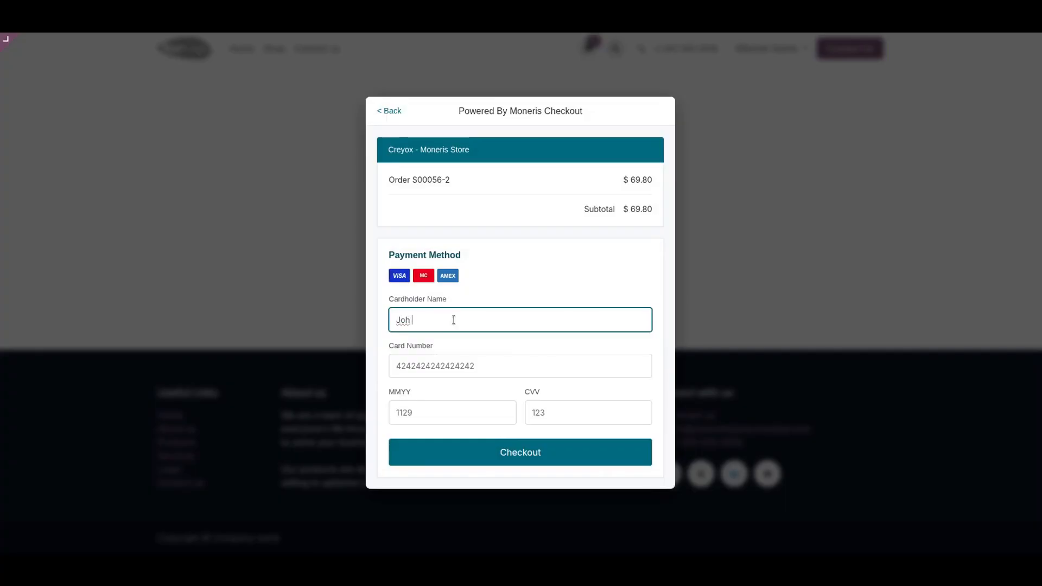
{"action": "type", "text": "n Smith"}
{"action": "key", "text": "Tab"}
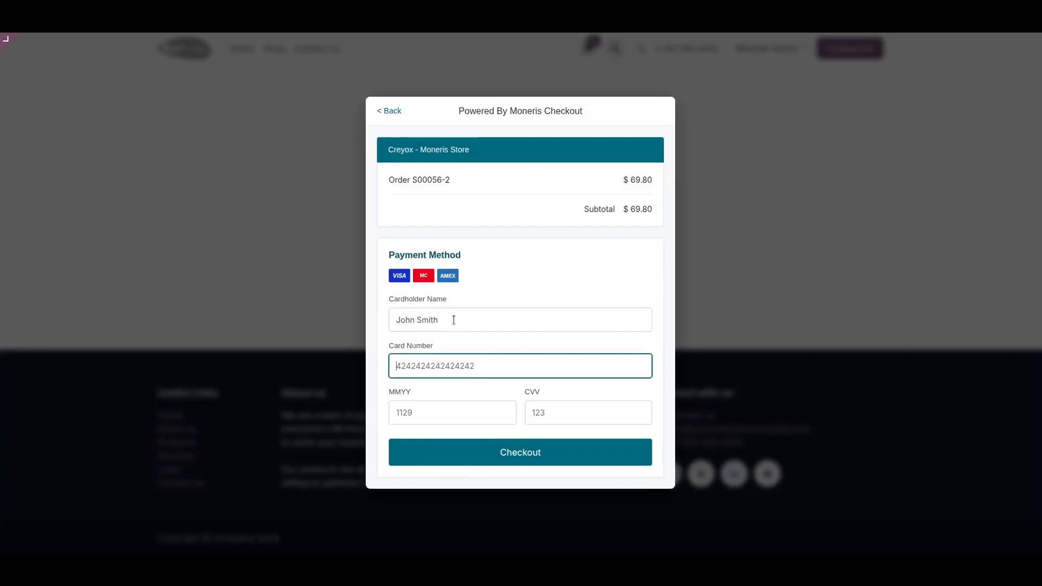
{"action": "type", "text": "424224242424242"}
{"action": "key", "text": "Tab"}
{"action": "type", "text": "0926"}
{"action": "key", "text": "Tab"}
{"action": "type", "text": "123"}
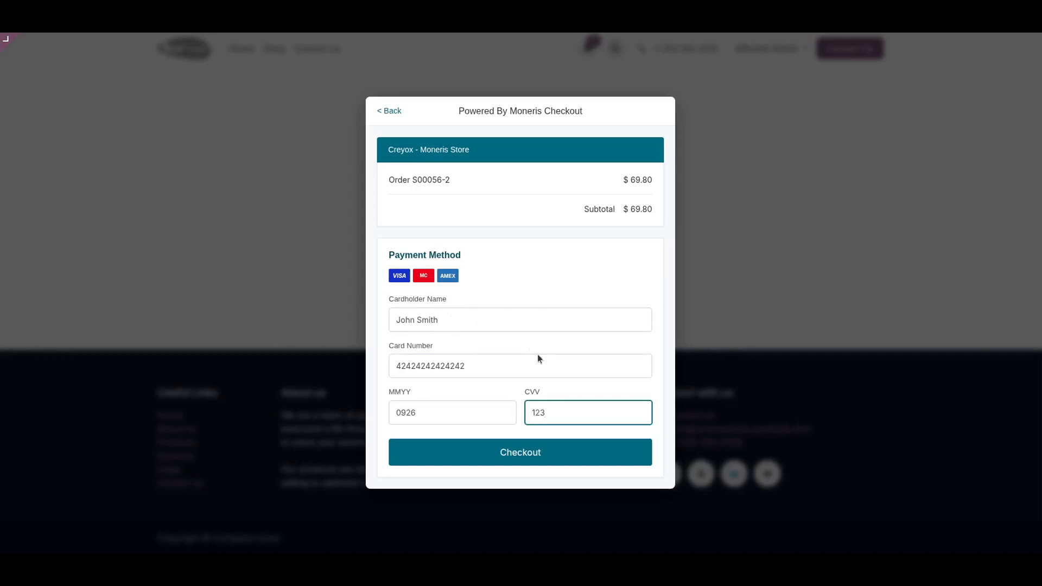
{"action": "left_click", "coordinate": [517, 459]}
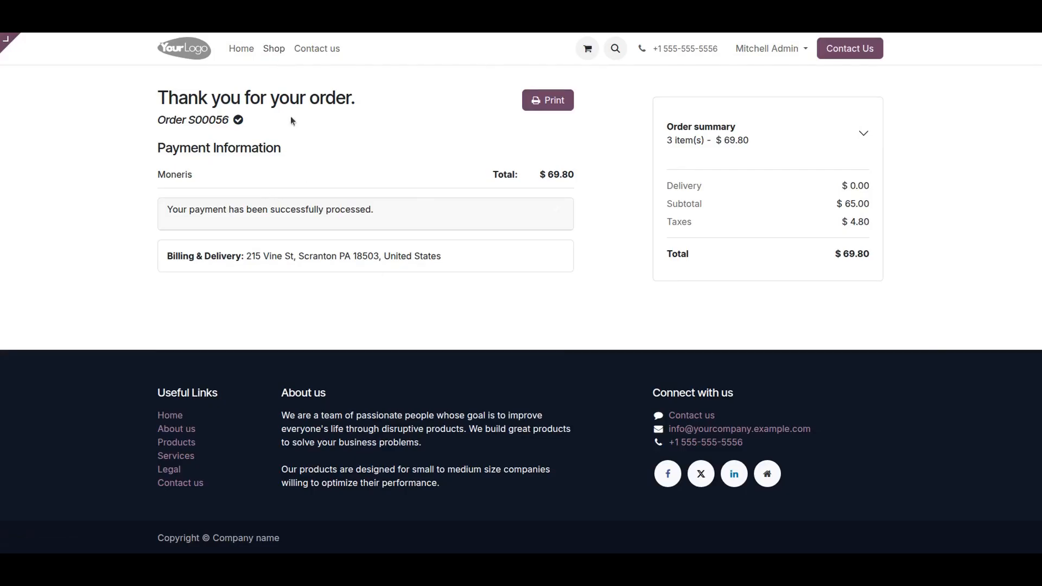
- Add the Customizable Desk to the cart from the Shop, skipping the optional extras
{"action": "left_click", "coordinate": [274, 50]}
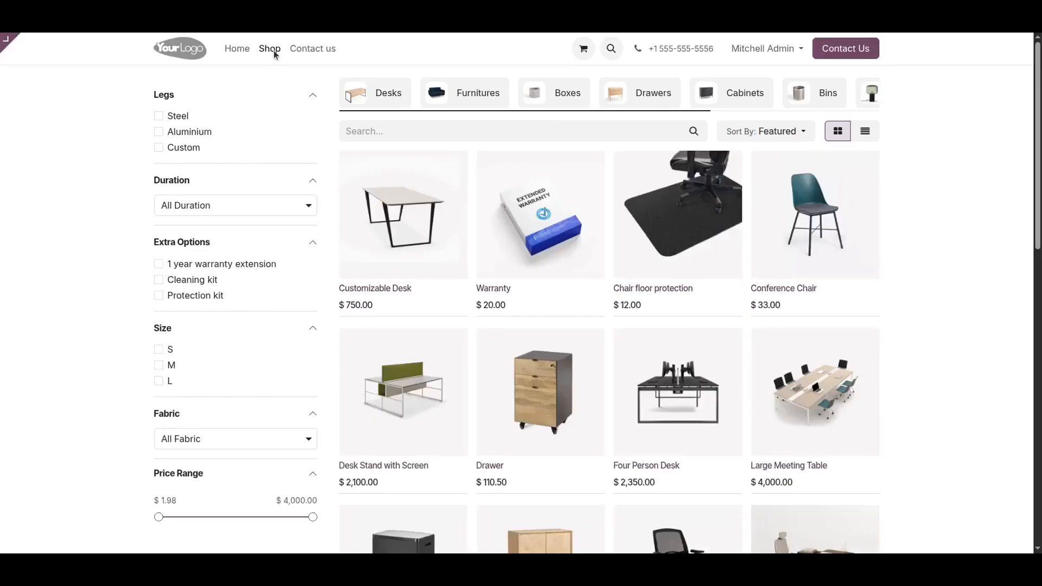
{"action": "left_click", "coordinate": [389, 223]}
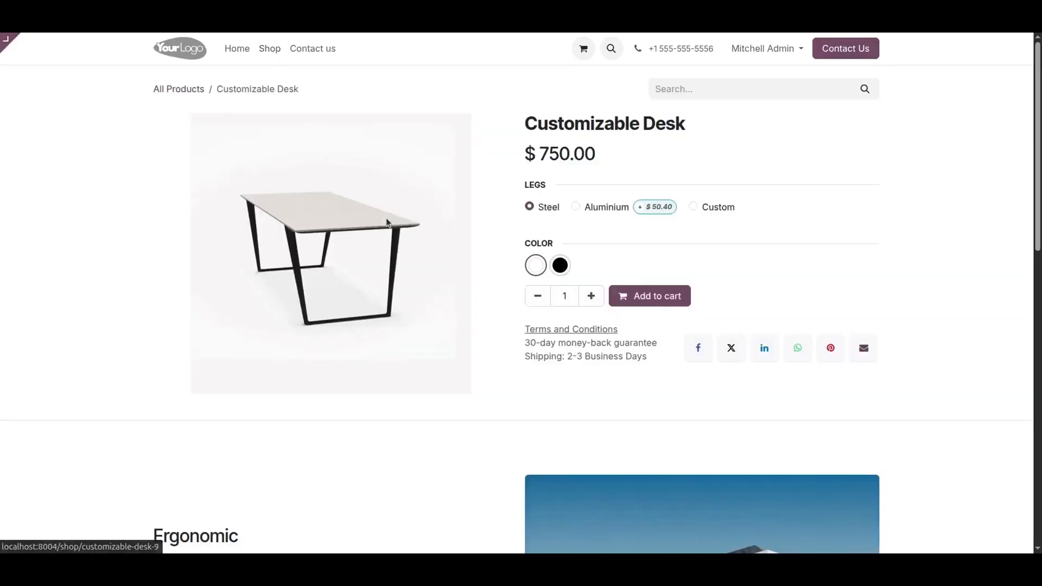
{"action": "left_click", "coordinate": [650, 298]}
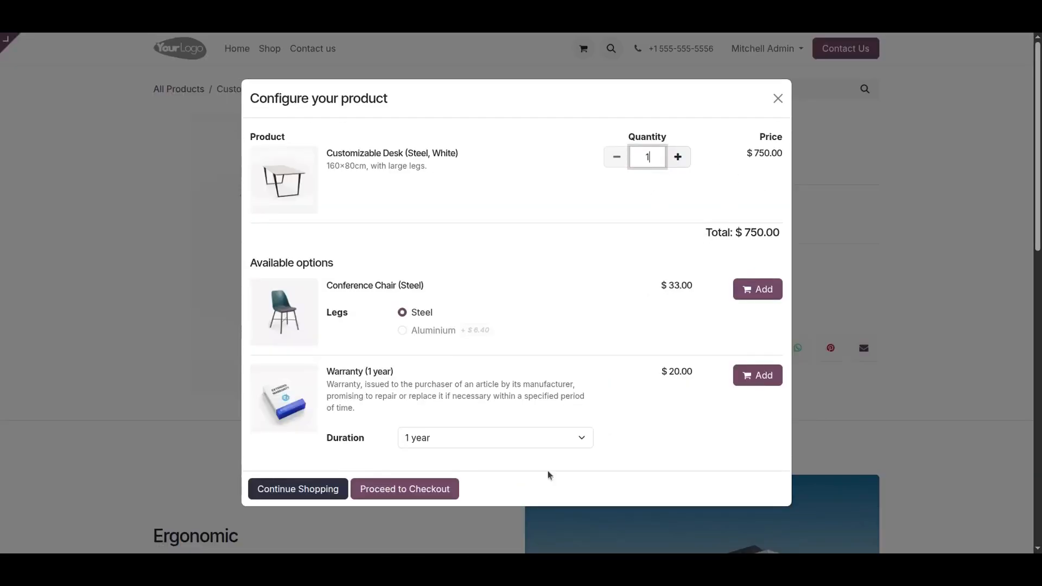
{"action": "left_click", "coordinate": [312, 494]}
- Check out the $750.00 desk order and choose a new Card under Other Payment Methods
{"action": "left_click", "coordinate": [732, 155]}
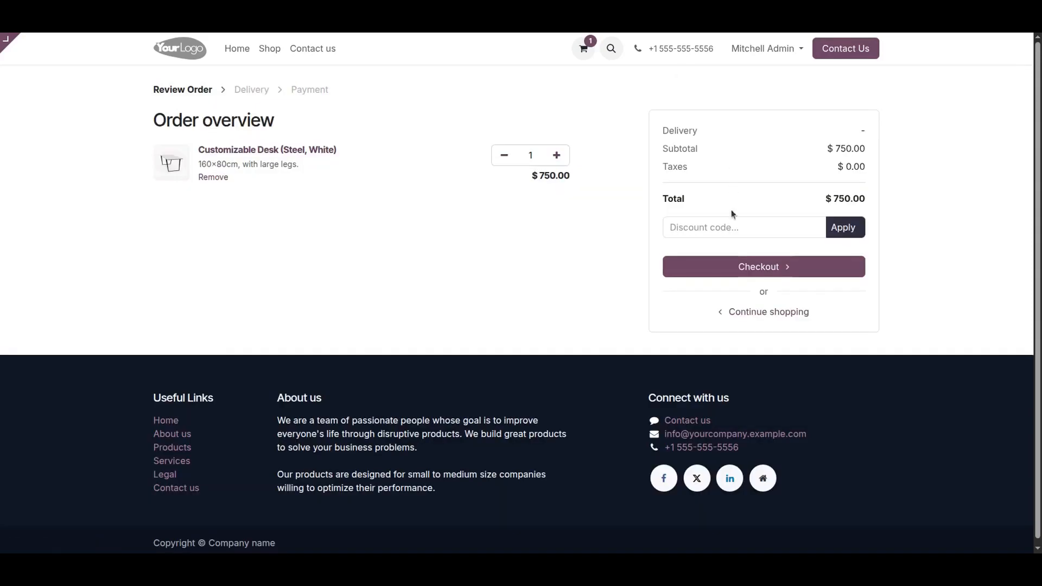
{"action": "left_click", "coordinate": [758, 266]}
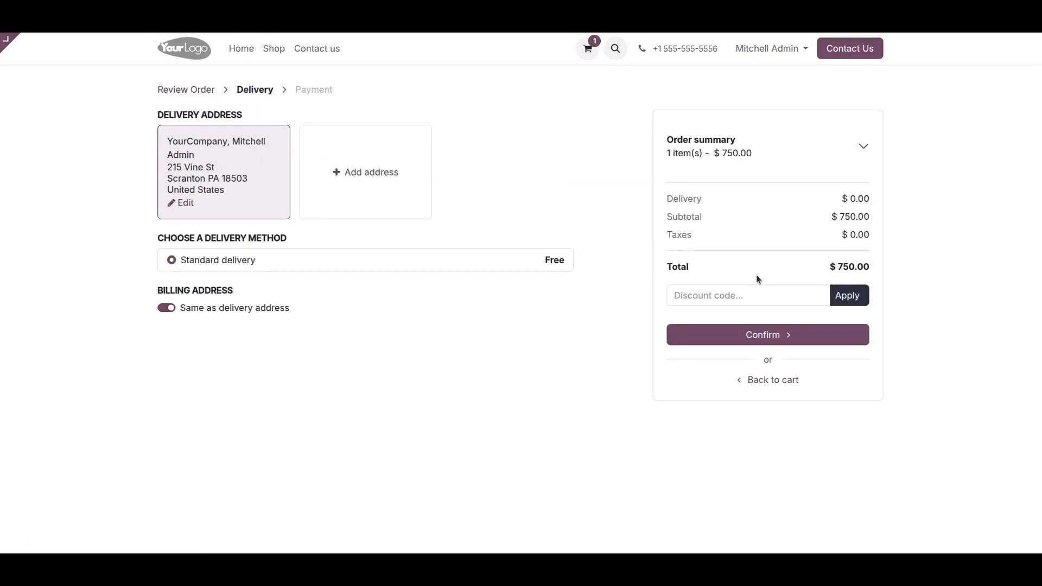
{"action": "left_click", "coordinate": [778, 336]}
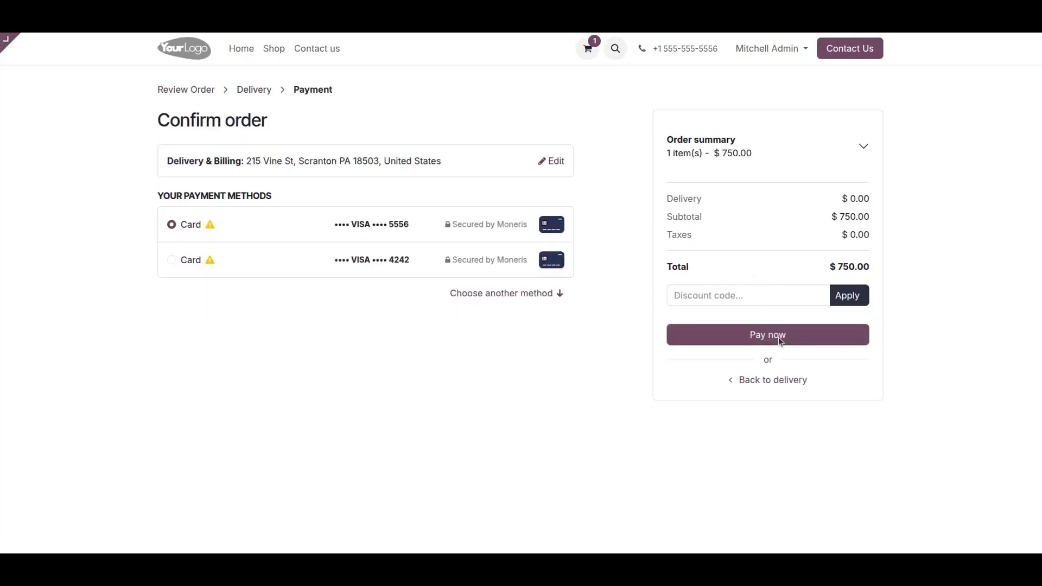
{"action": "left_click", "coordinate": [545, 294]}
{"action": "left_click", "coordinate": [217, 328]}
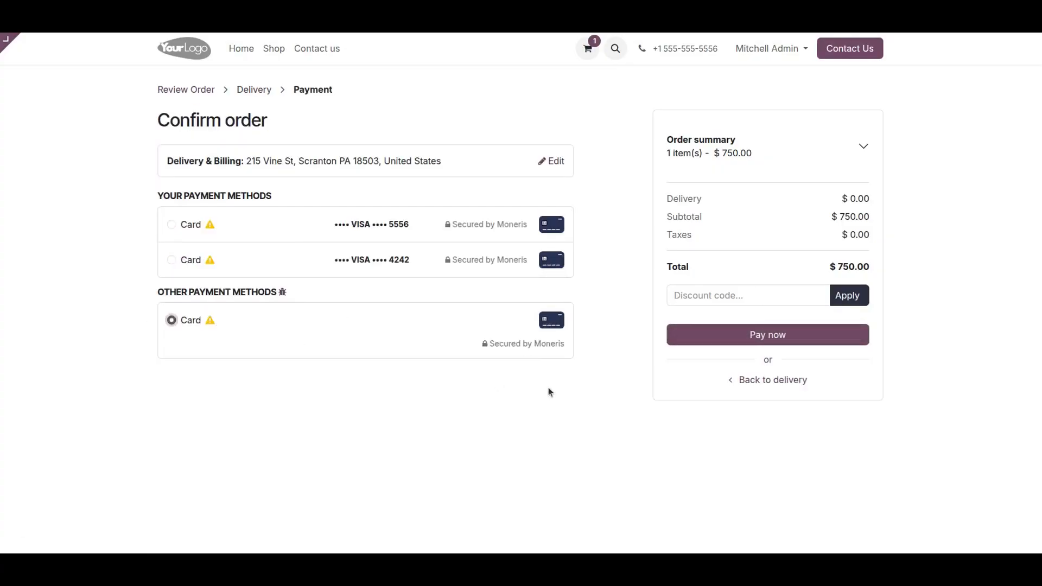
- Start the $750.00 Moneris payment, then cancel back to the payment step
{"action": "left_click", "coordinate": [784, 337]}
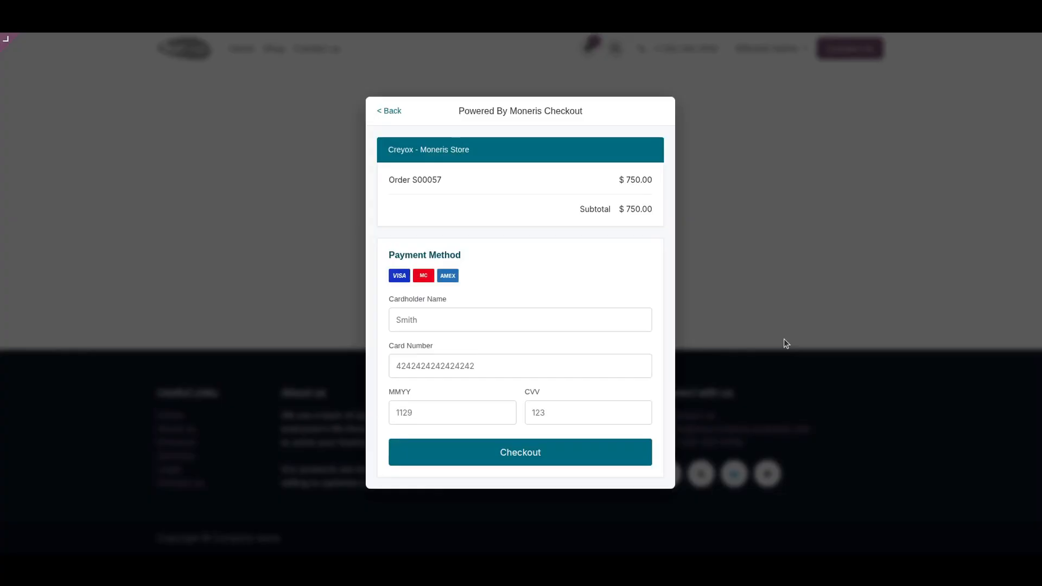
{"action": "left_click", "coordinate": [397, 112]}
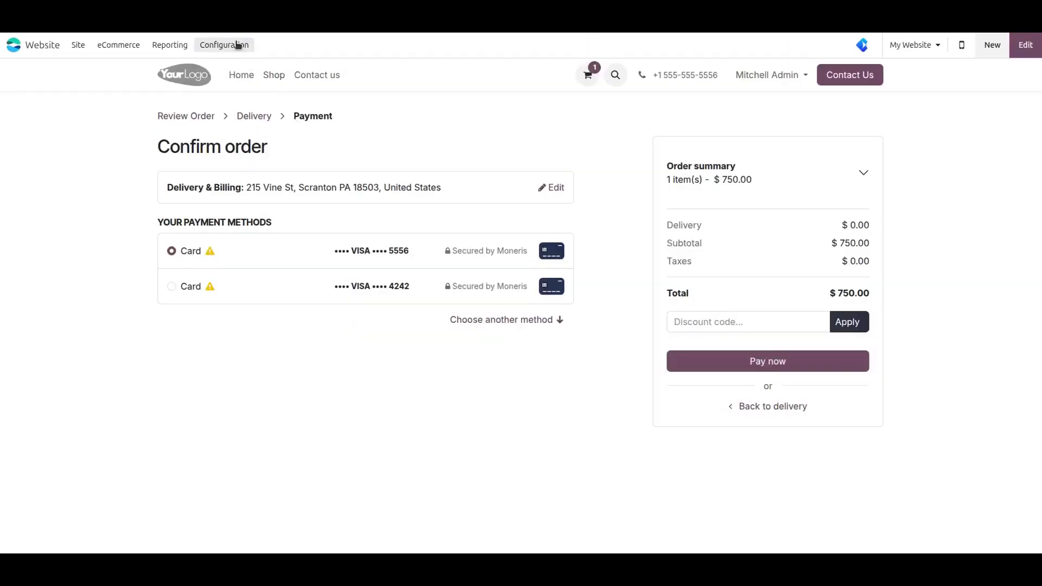
- Tick Allow Saving Payment Methods on the Moneris provider, save, and go back to the homepage
{"action": "left_click", "coordinate": [237, 45]}
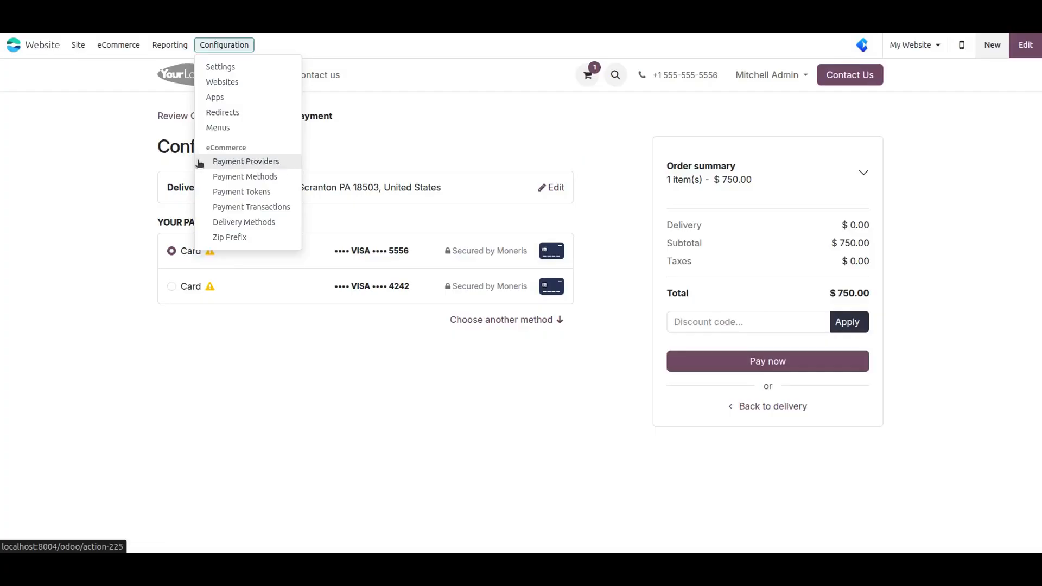
{"action": "left_click", "coordinate": [282, 161]}
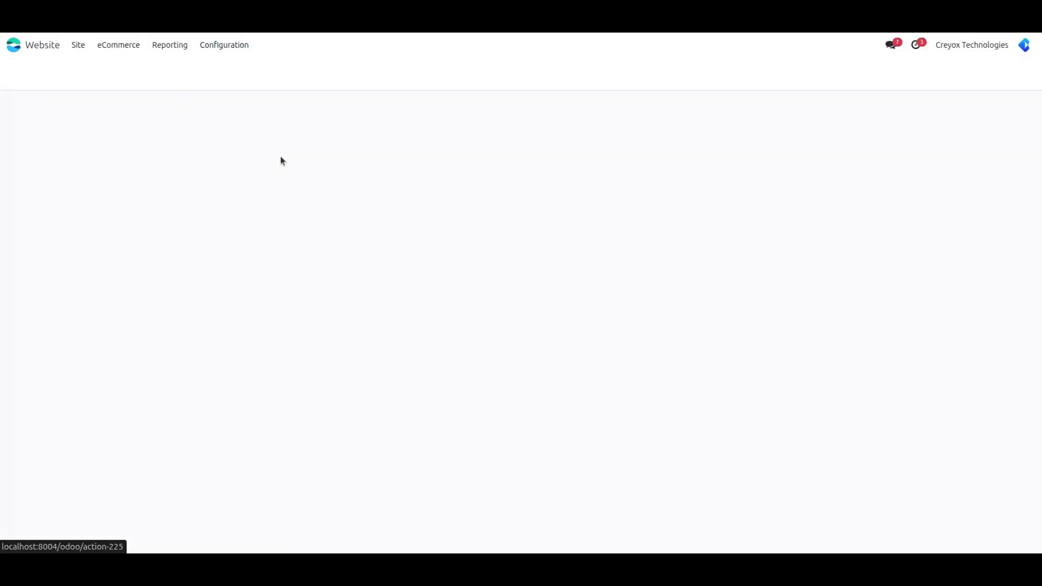
{"action": "left_click", "coordinate": [110, 124]}
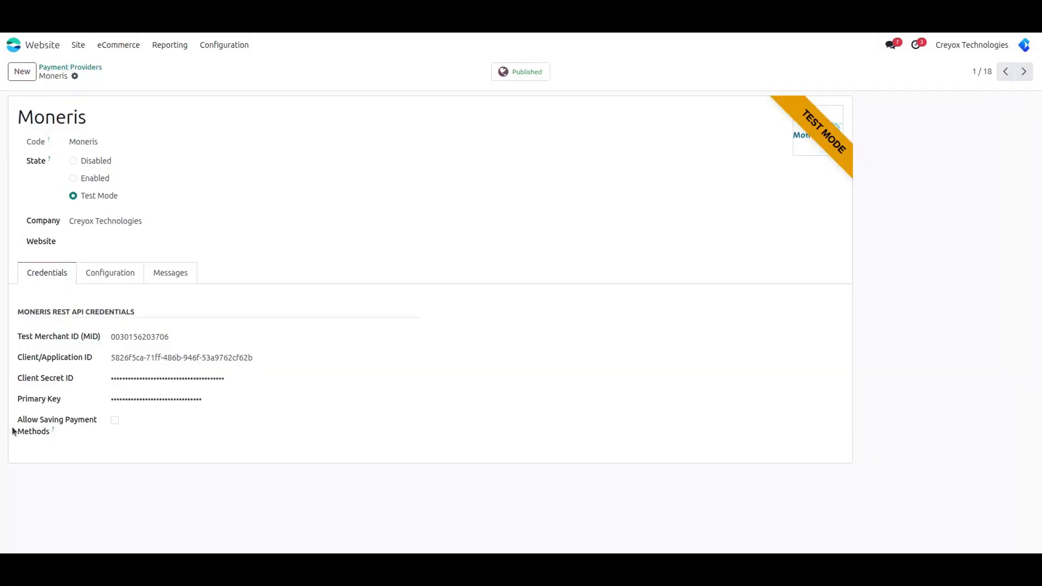
{"action": "left_click", "coordinate": [114, 420]}
{"action": "left_click", "coordinate": [112, 77]}
{"action": "left_click", "coordinate": [78, 45]}
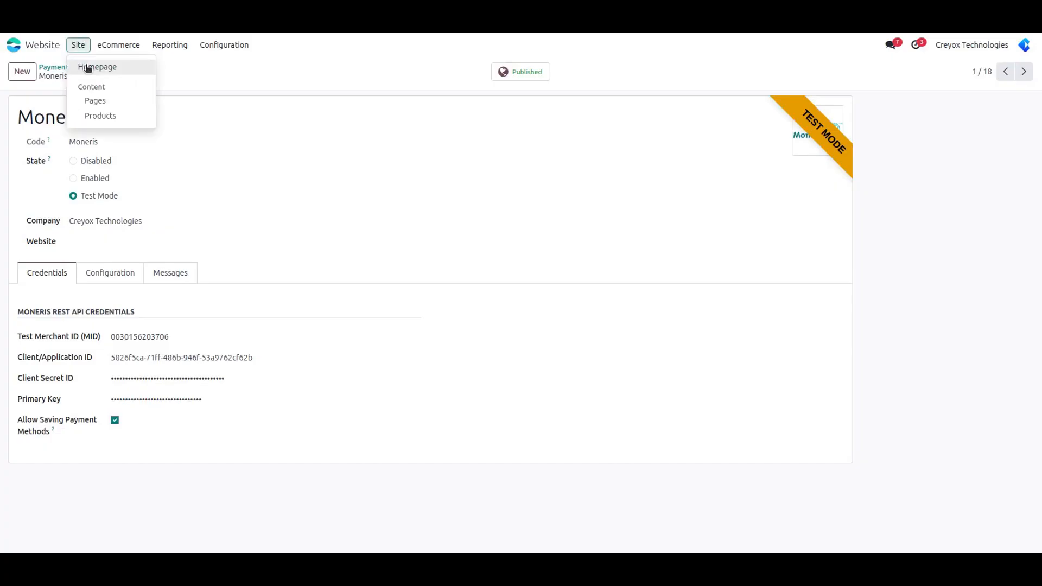
{"action": "left_click", "coordinate": [86, 68]}
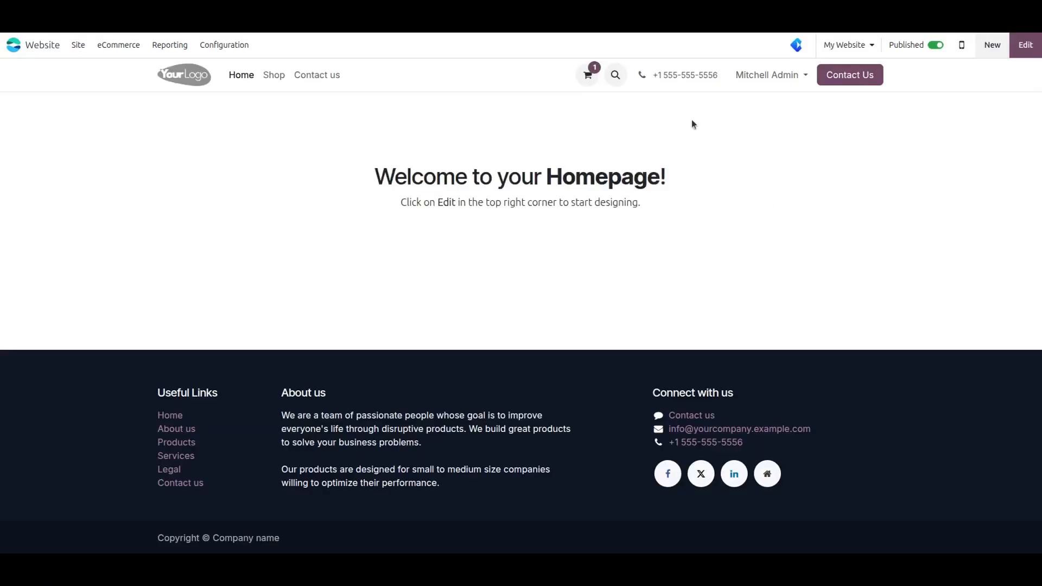
- Check out the $750.00 desk order and pick a new Card with Save my payment details ticked
{"action": "left_click", "coordinate": [593, 79]}
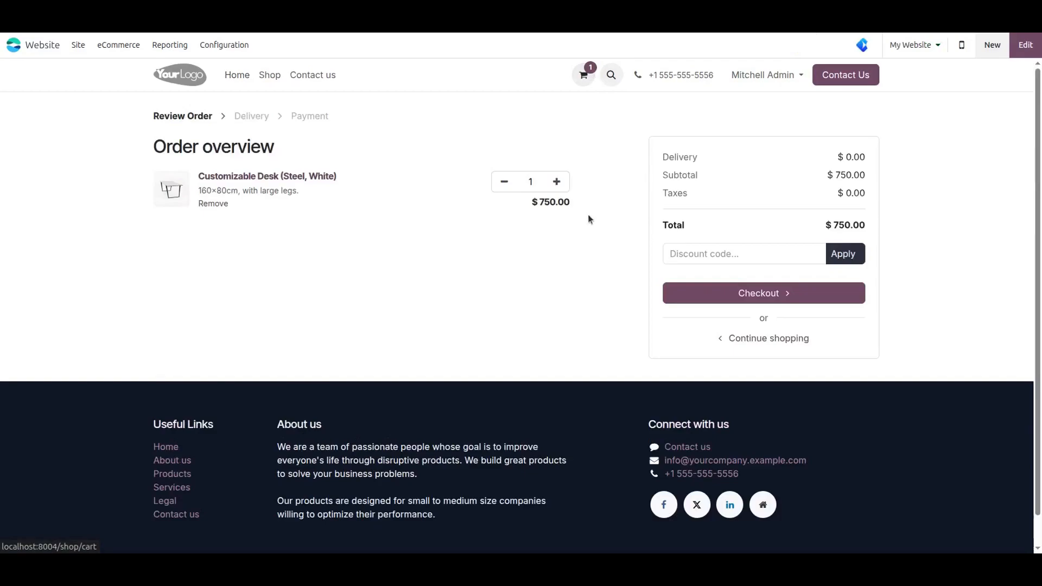
{"action": "left_click", "coordinate": [800, 303]}
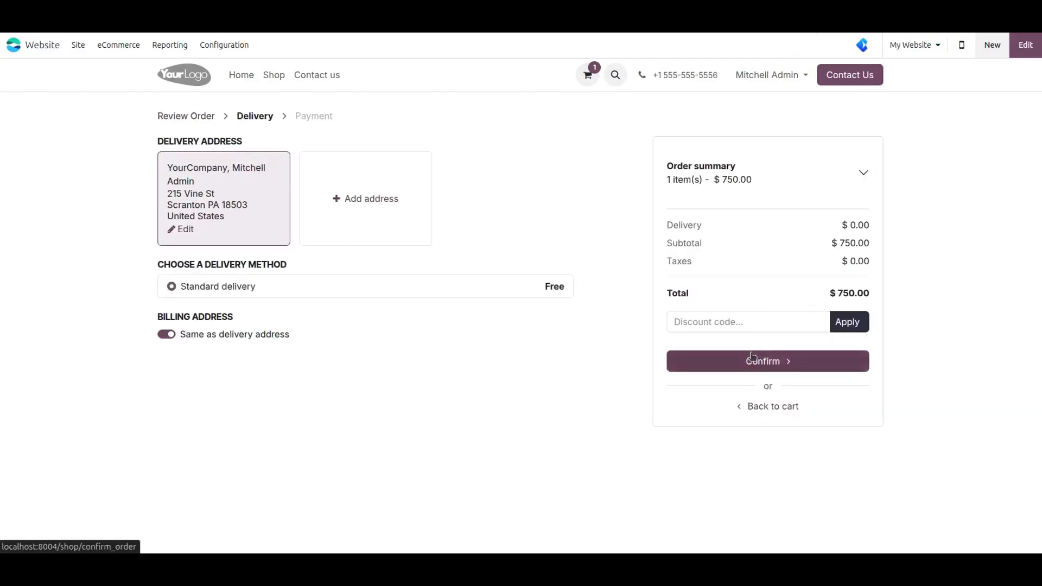
{"action": "left_click", "coordinate": [751, 366]}
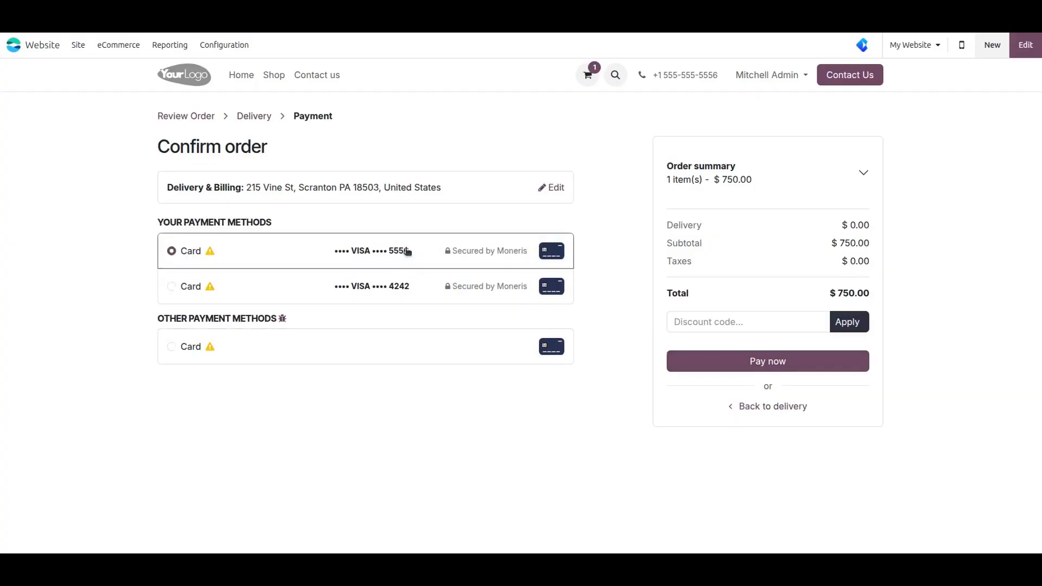
{"action": "left_click", "coordinate": [268, 358]}
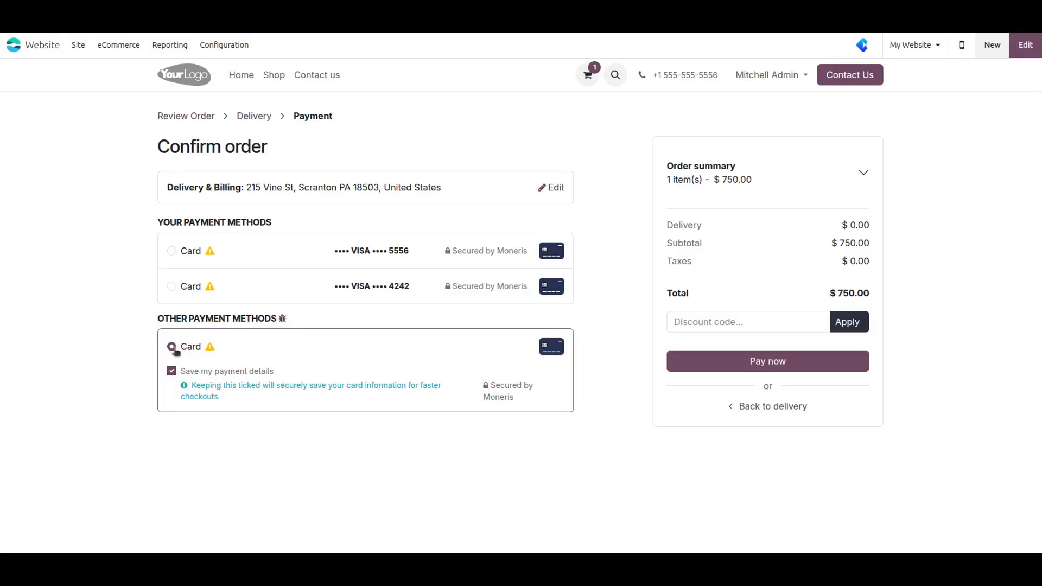
- Pay $750.00 for S00057-1 in Moneris Checkout with the cardholder name, pasted test card, expiry and CVV
{"action": "left_click", "coordinate": [770, 363]}
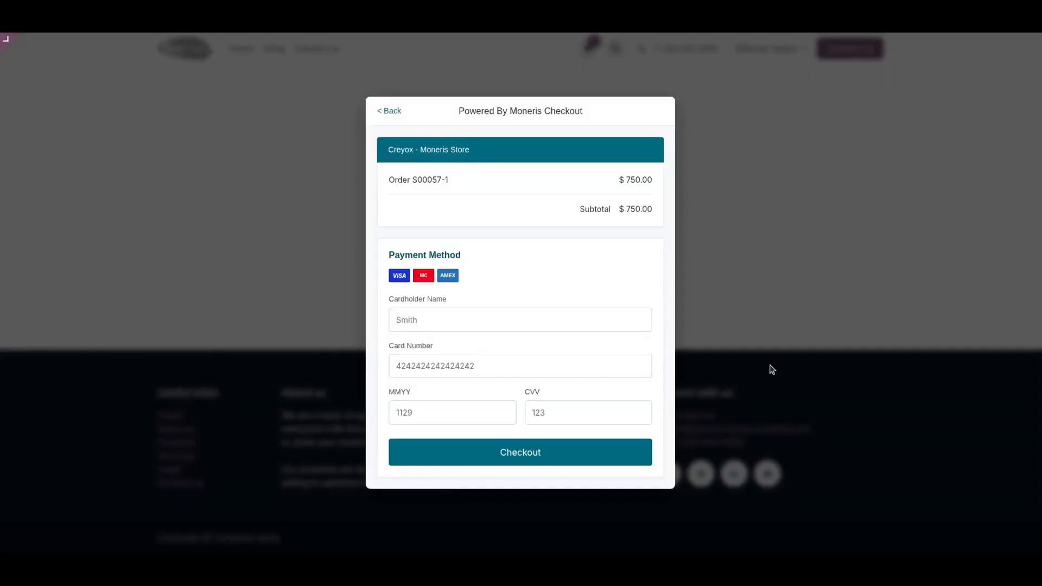
{"action": "left_click", "coordinate": [474, 318]}
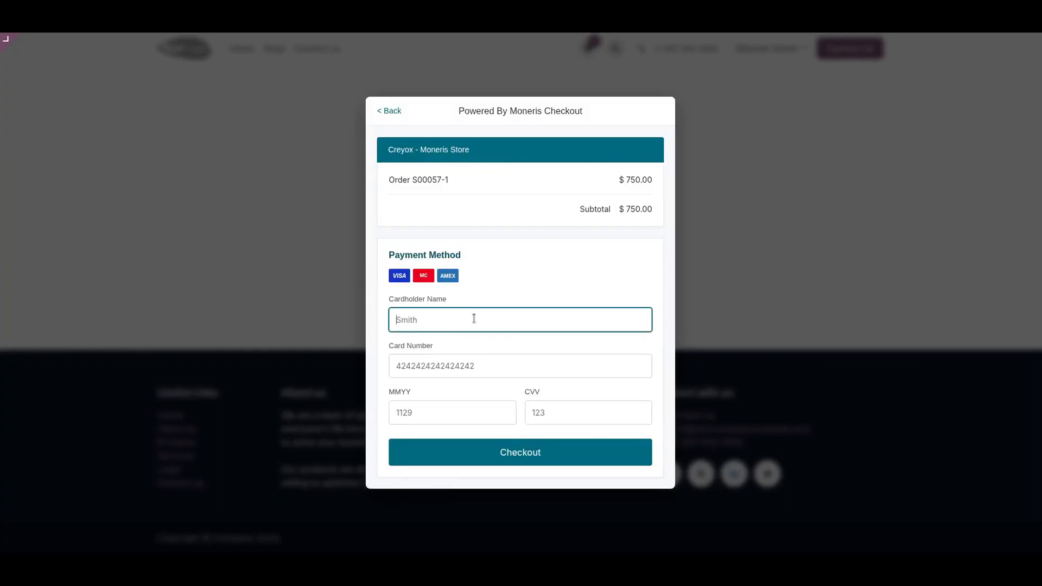
{"action": "type", "text": "Creyox Technologies"}
{"action": "key", "text": "Tab"}
{"action": "key", "text": "ctrl+v"}
{"action": "key", "text": "Tab"}
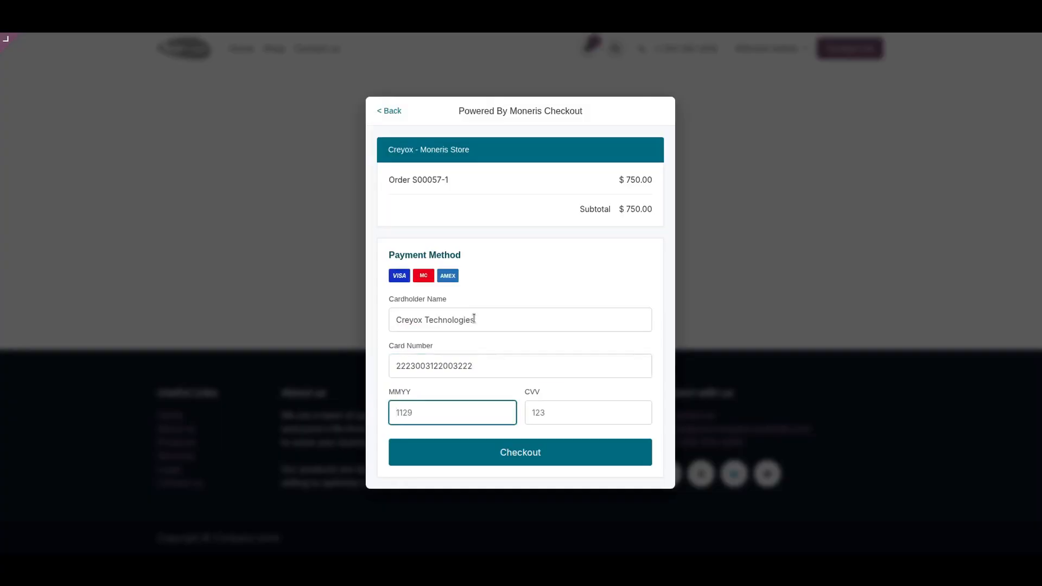
{"action": "type", "text": "090"}
{"action": "type", "text": "6"}
{"action": "key", "text": "Tab"}
{"action": "type", "text": "12"}
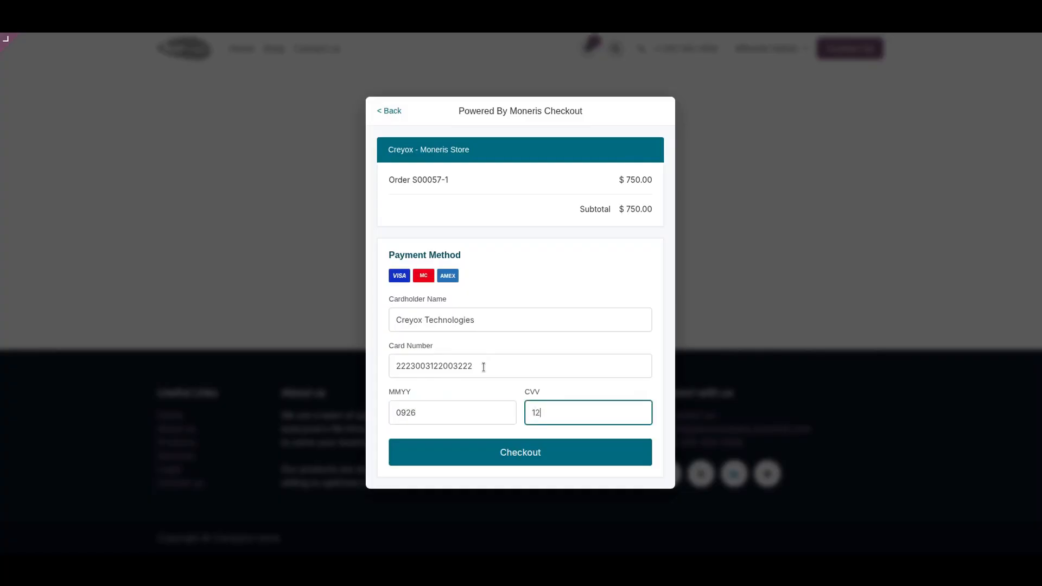
{"action": "left_click", "coordinate": [528, 451]}
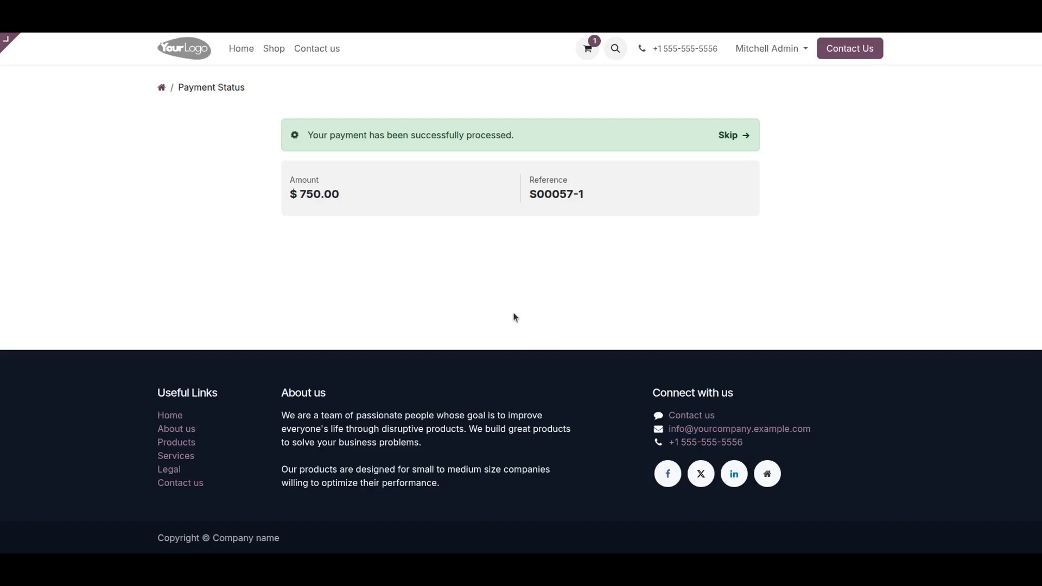
- Add one Conference Chair to the cart from the shop, without extras, and view the cart
{"action": "left_click", "coordinate": [271, 51]}
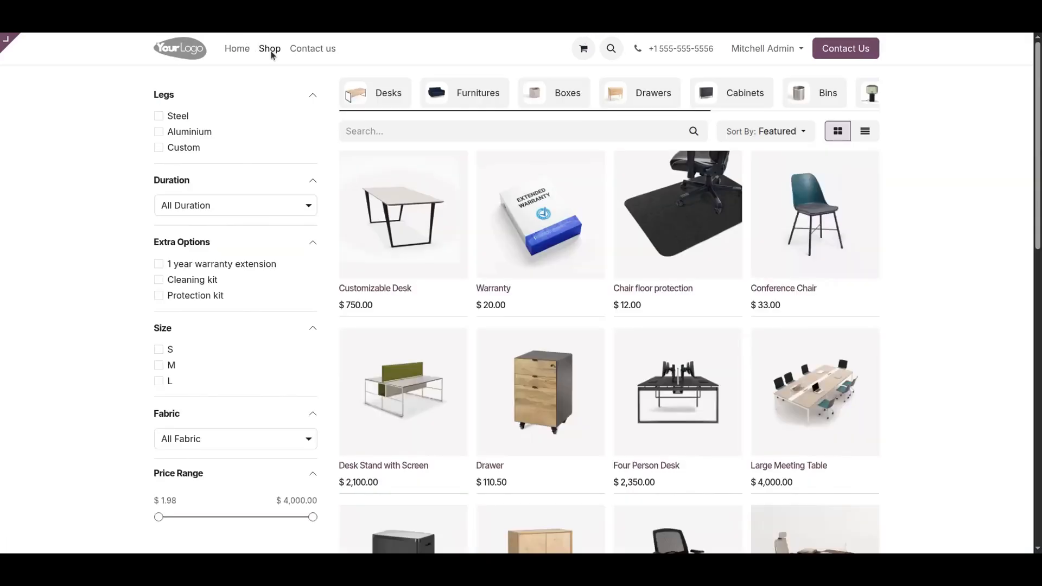
{"action": "left_click", "coordinate": [818, 234]}
{"action": "left_click", "coordinate": [656, 249]}
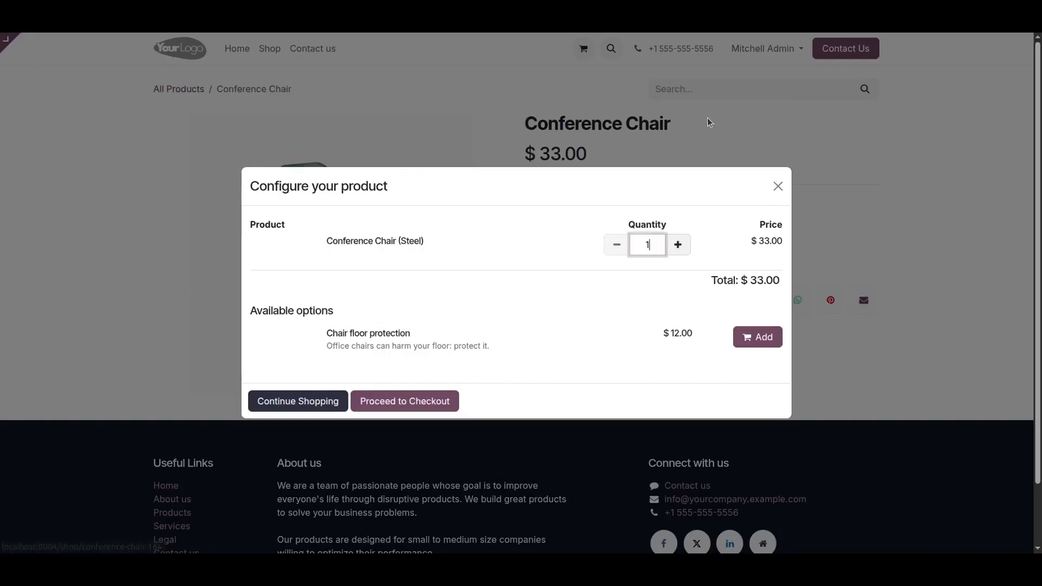
{"action": "left_click", "coordinate": [300, 435]}
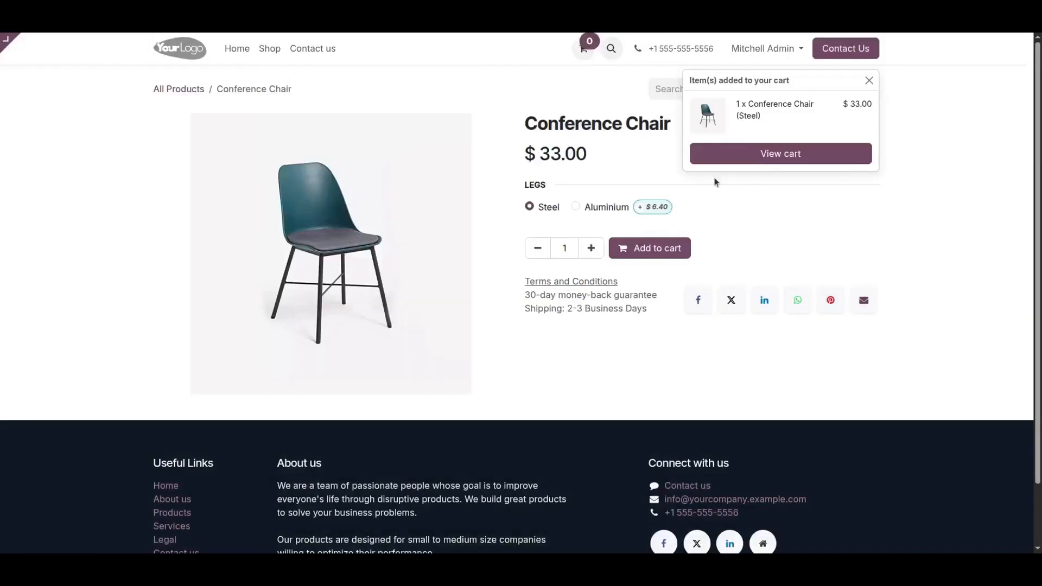
{"action": "left_click", "coordinate": [765, 155]}
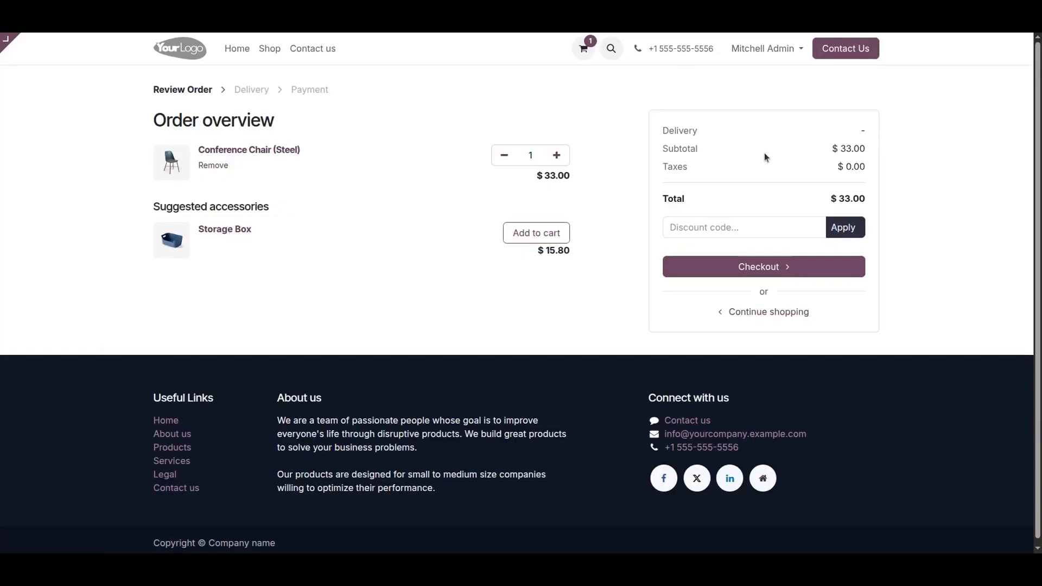
- Check out and pay the $33.00 order S00058 with the saved Mastercard, then return to the apps menu
{"action": "left_click", "coordinate": [767, 266]}
{"action": "left_click", "coordinate": [767, 334]}
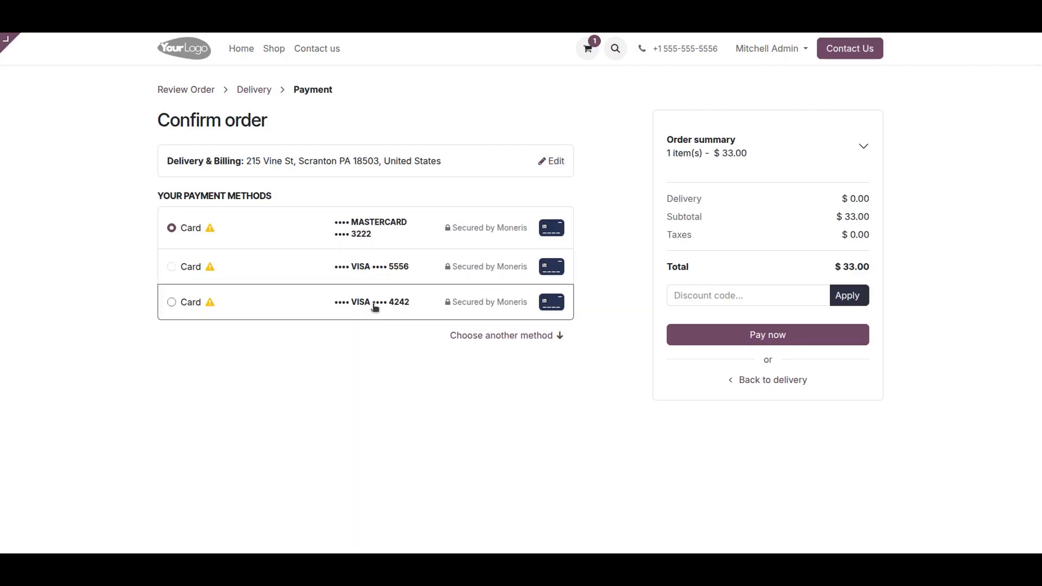
{"action": "left_click", "coordinate": [771, 335]}
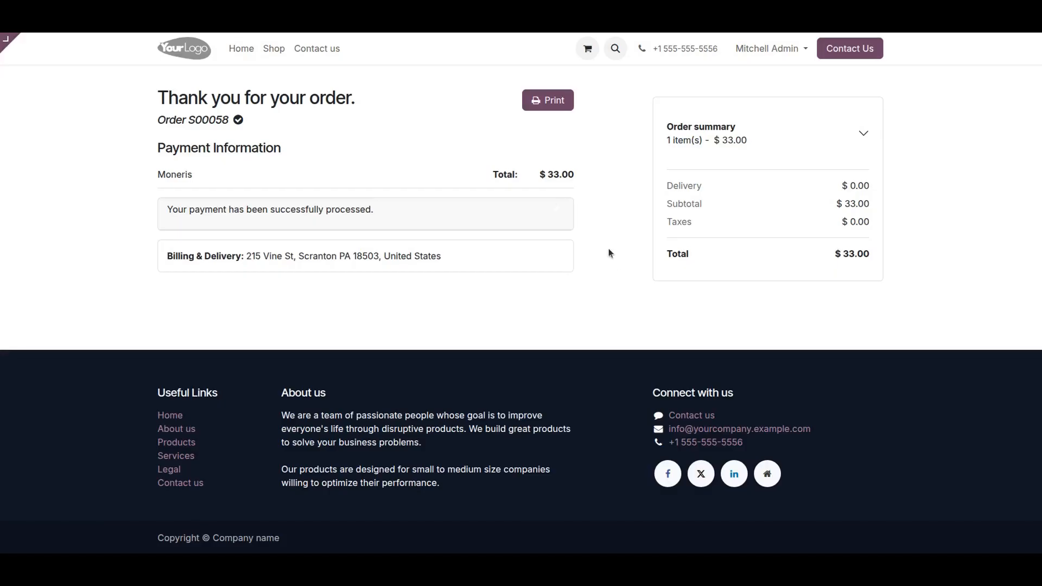
{"action": "left_click", "coordinate": [10, 45]}
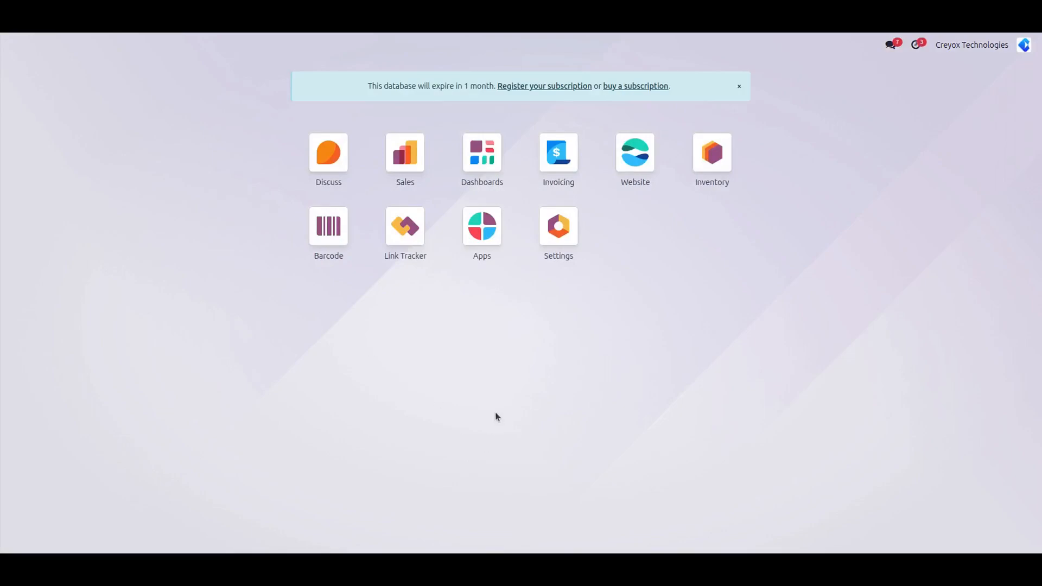
- Create a quotation for Azure Interior with Cabinet with Doors and Steel Conference Chair
{"action": "left_click", "coordinate": [400, 156]}
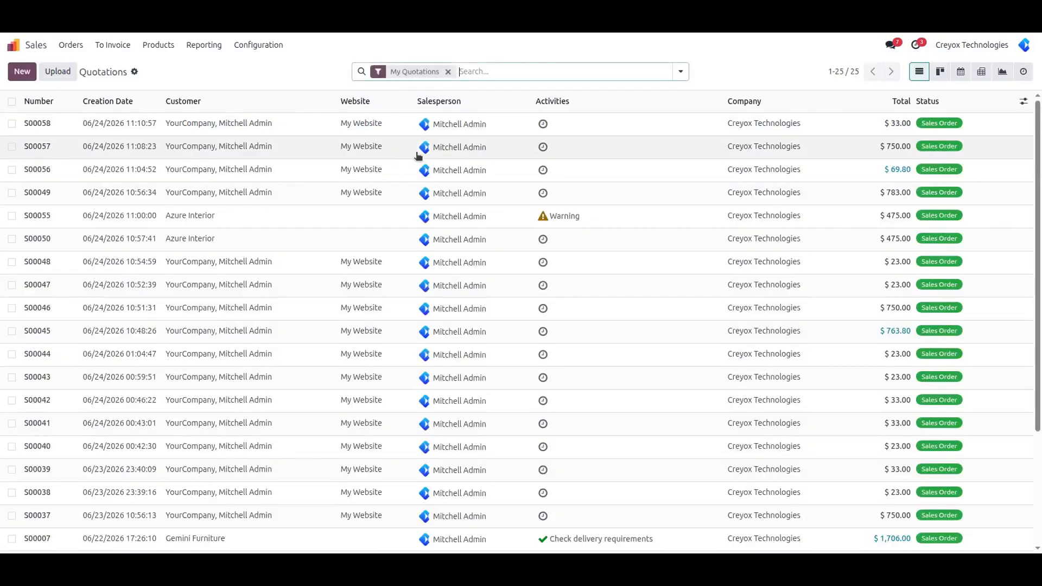
{"action": "left_click", "coordinate": [21, 71]}
{"action": "left_click", "coordinate": [226, 162]}
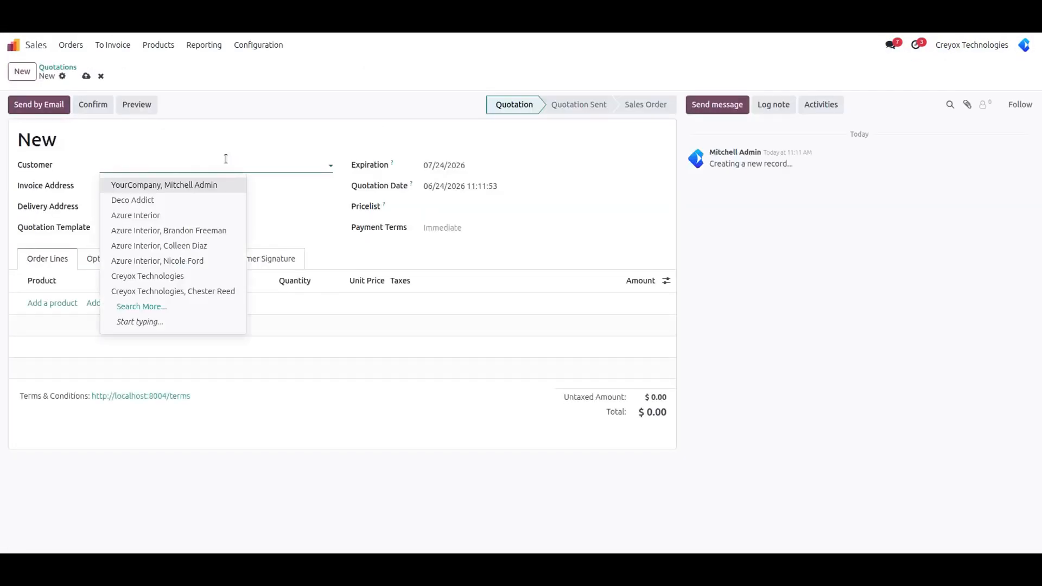
{"action": "left_click", "coordinate": [172, 230]}
{"action": "left_click", "coordinate": [59, 338]}
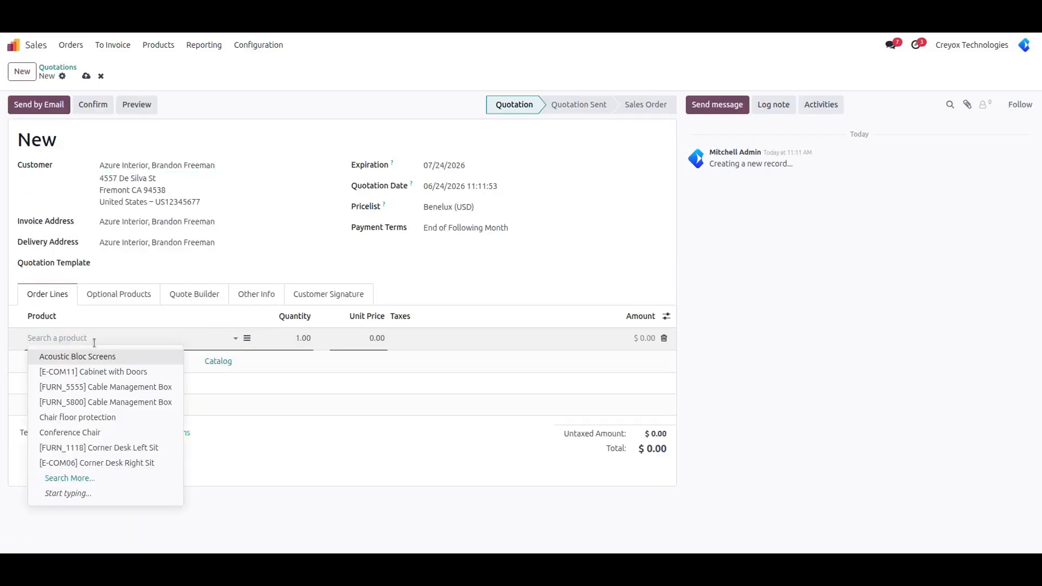
{"action": "left_click", "coordinate": [103, 372]}
{"action": "left_click", "coordinate": [31, 361]}
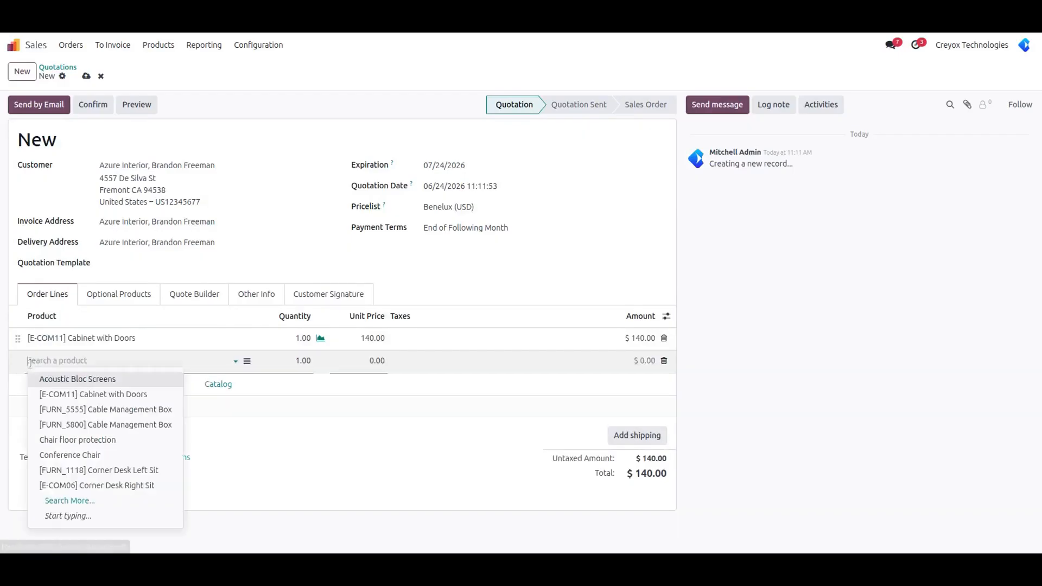
{"action": "left_click", "coordinate": [76, 455]}
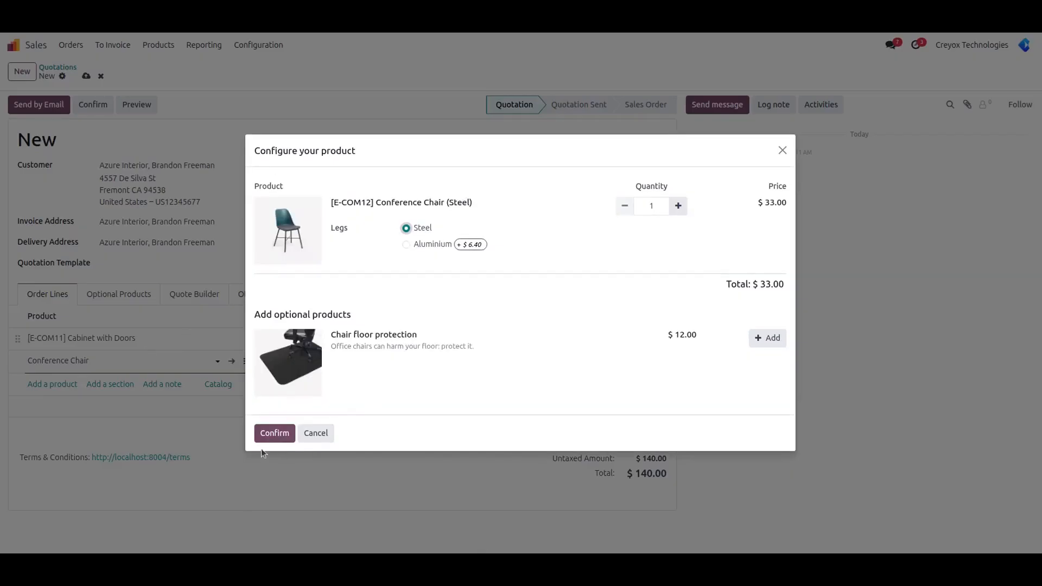
{"action": "left_click", "coordinate": [273, 433]}
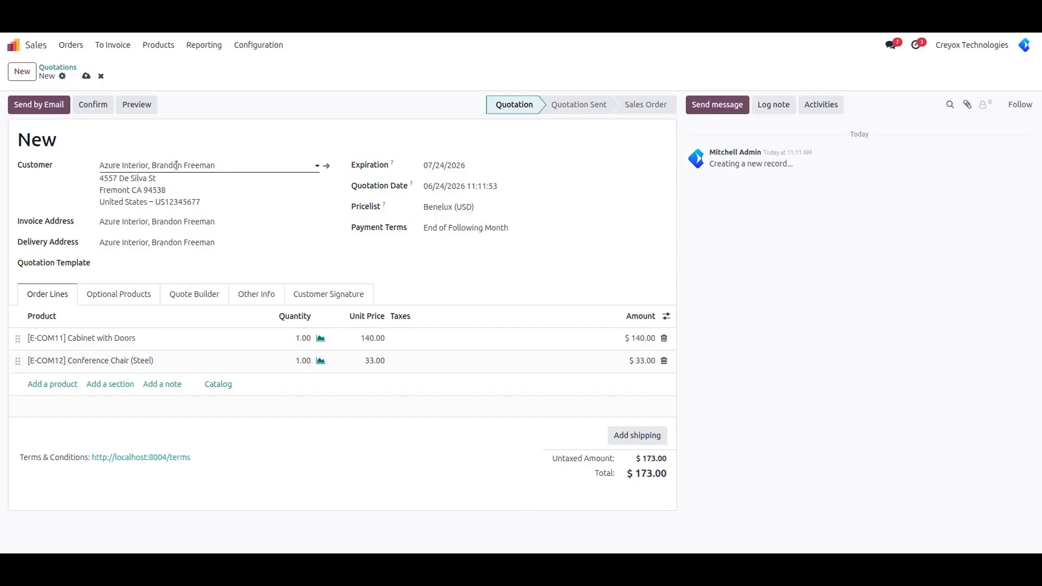
- Confirm the quotation as S00059 and validate its delivery
{"action": "left_click", "coordinate": [86, 76]}
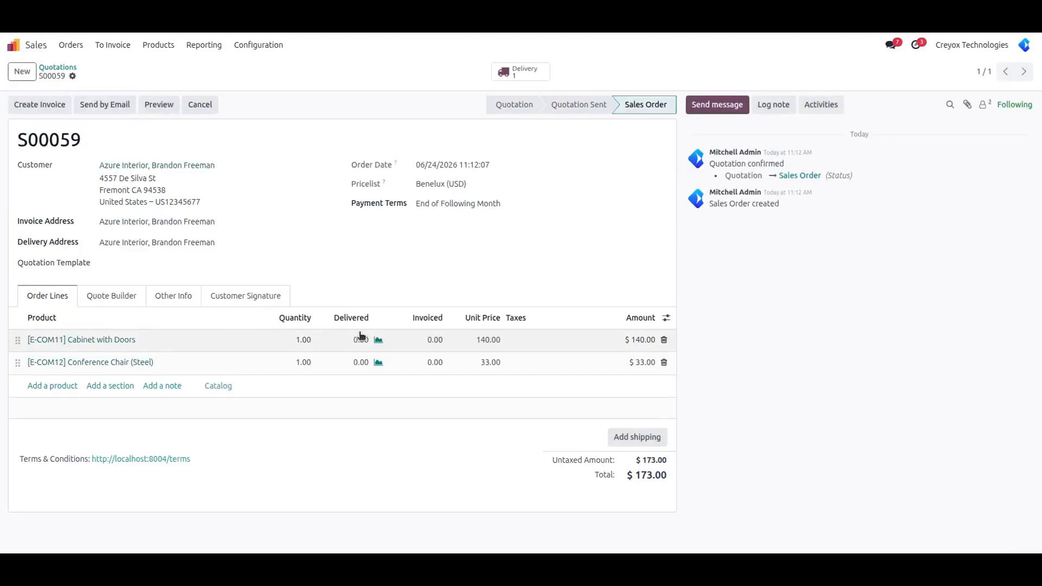
{"action": "left_click", "coordinate": [524, 71]}
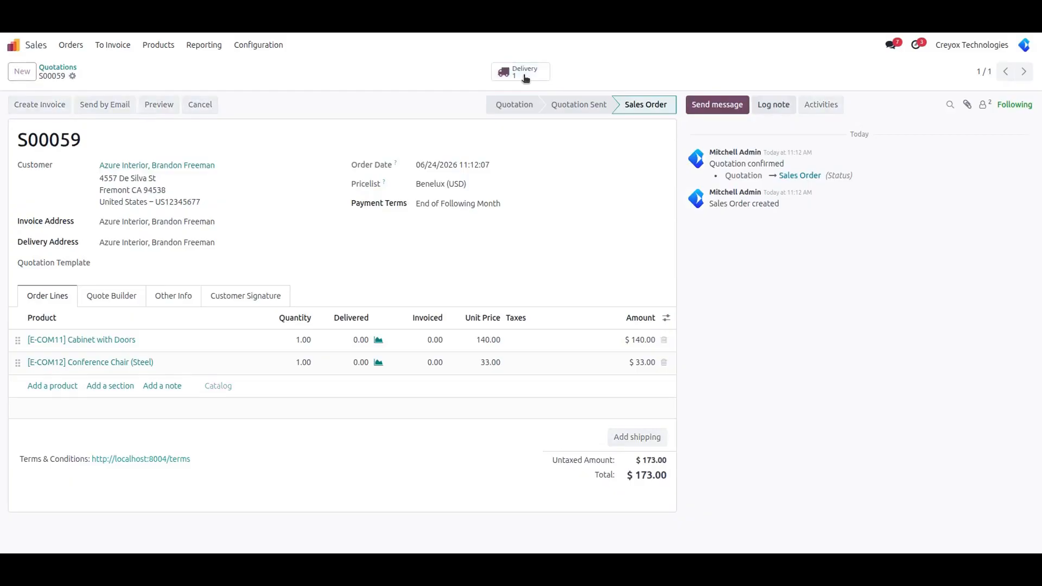
{"action": "left_click", "coordinate": [29, 104]}
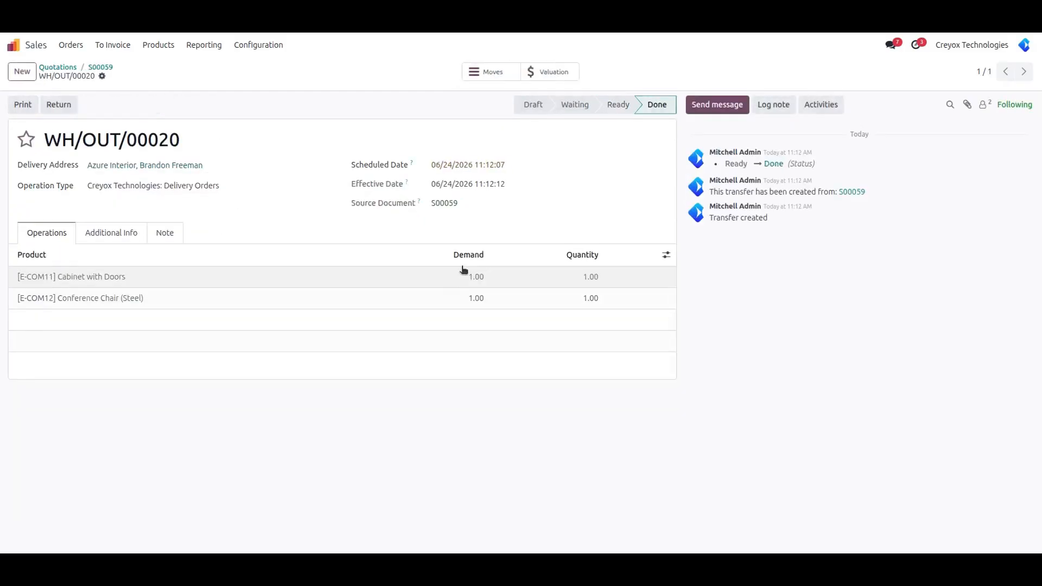
{"action": "left_click", "coordinate": [92, 68]}
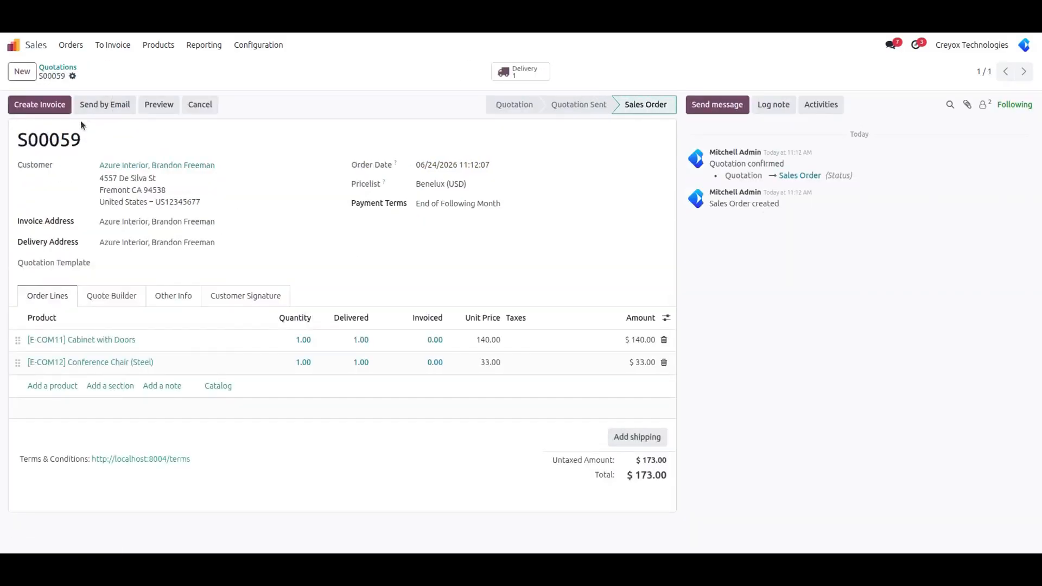
- Create a regular draft invoice for S00059 and post it as INV/2026/00006
{"action": "left_click", "coordinate": [41, 105]}
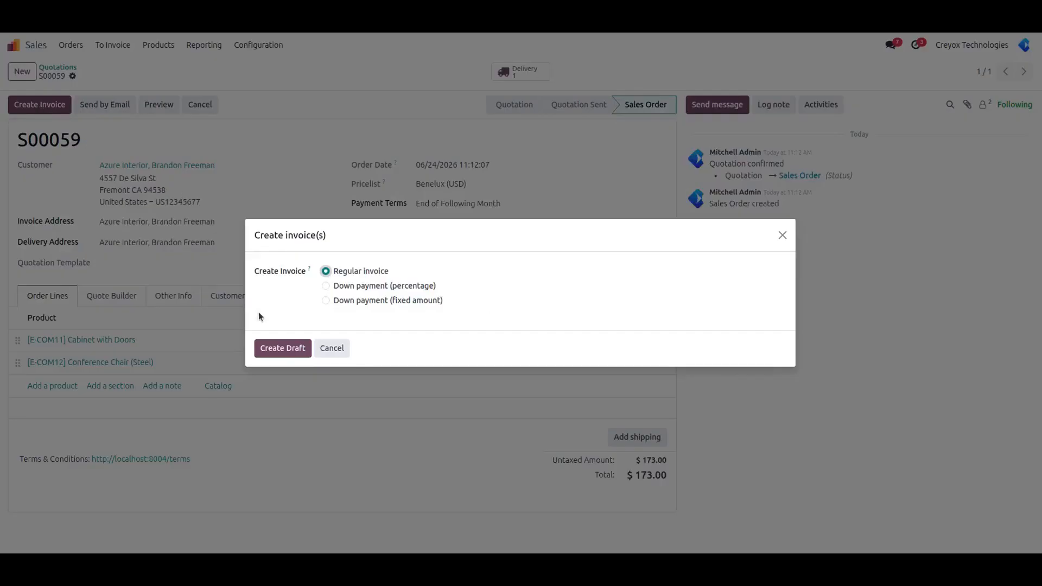
{"action": "left_click", "coordinate": [283, 348]}
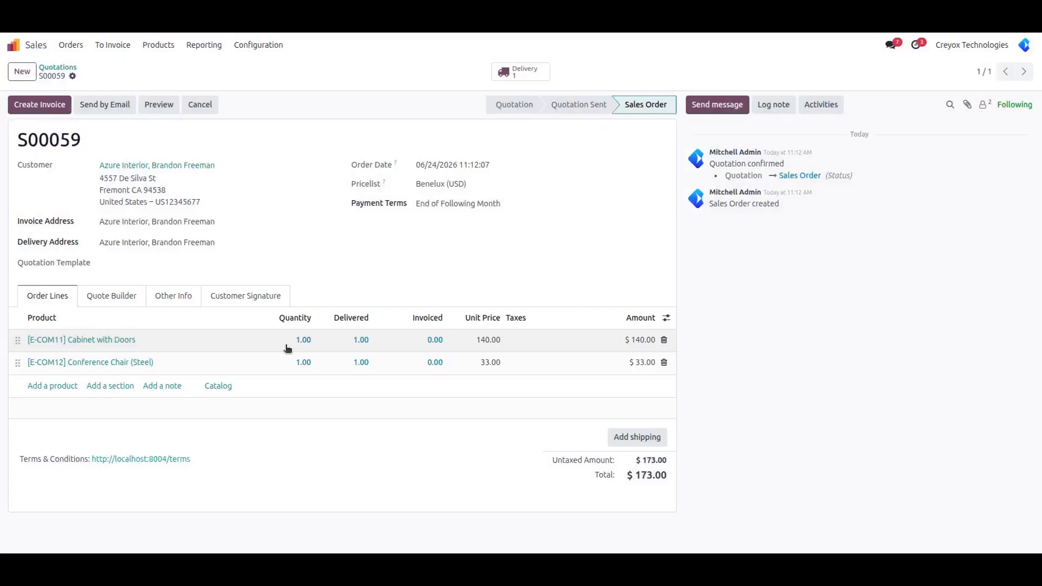
{"action": "left_click", "coordinate": [27, 105]}
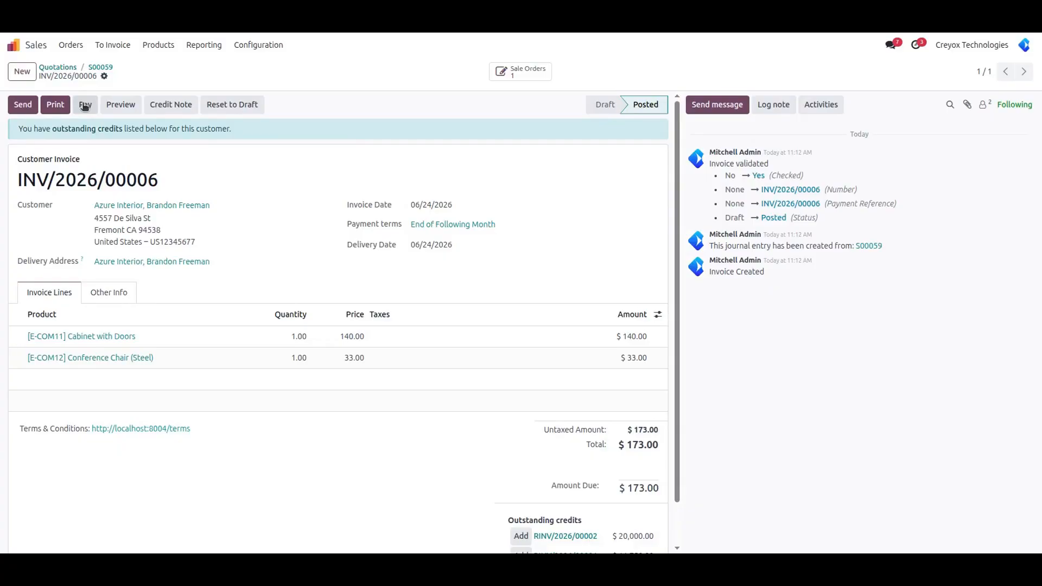
- Register the full $173.00 payment on the invoice using Moneris as payment method
{"action": "left_click", "coordinate": [85, 105]}
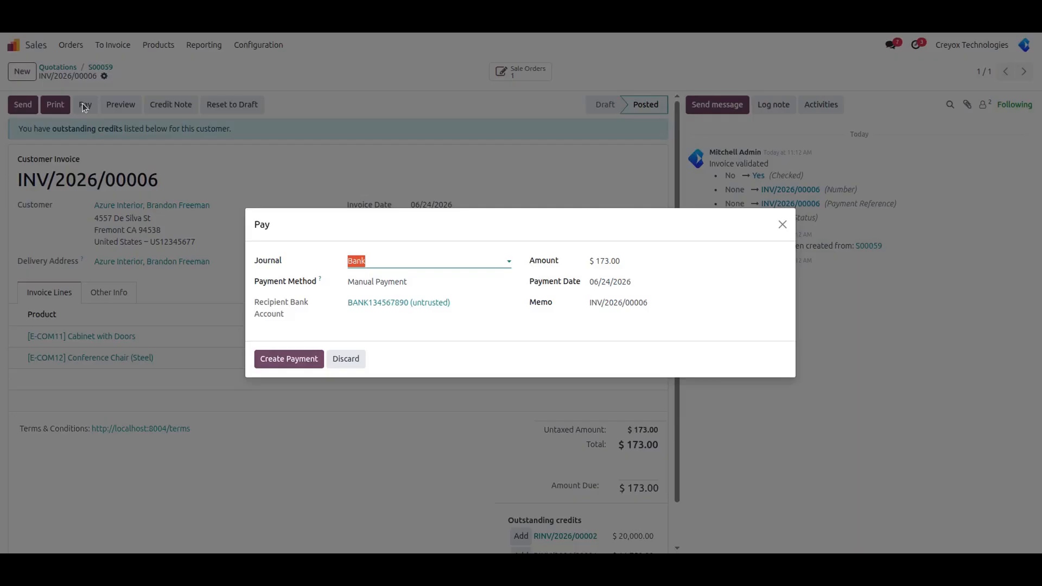
{"action": "left_click", "coordinate": [423, 282]}
{"action": "left_click", "coordinate": [387, 332]}
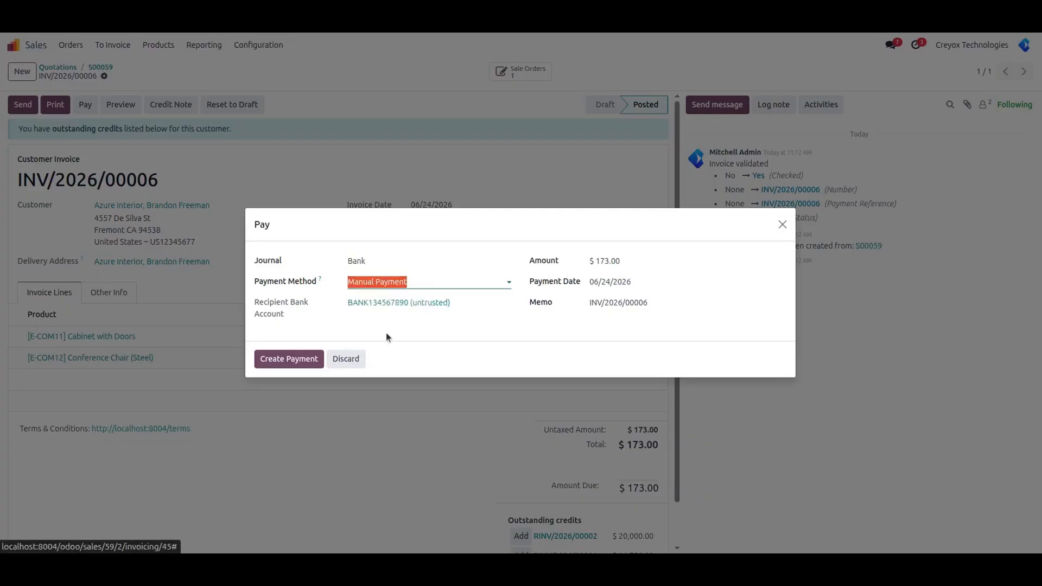
{"action": "left_click", "coordinate": [278, 357]}
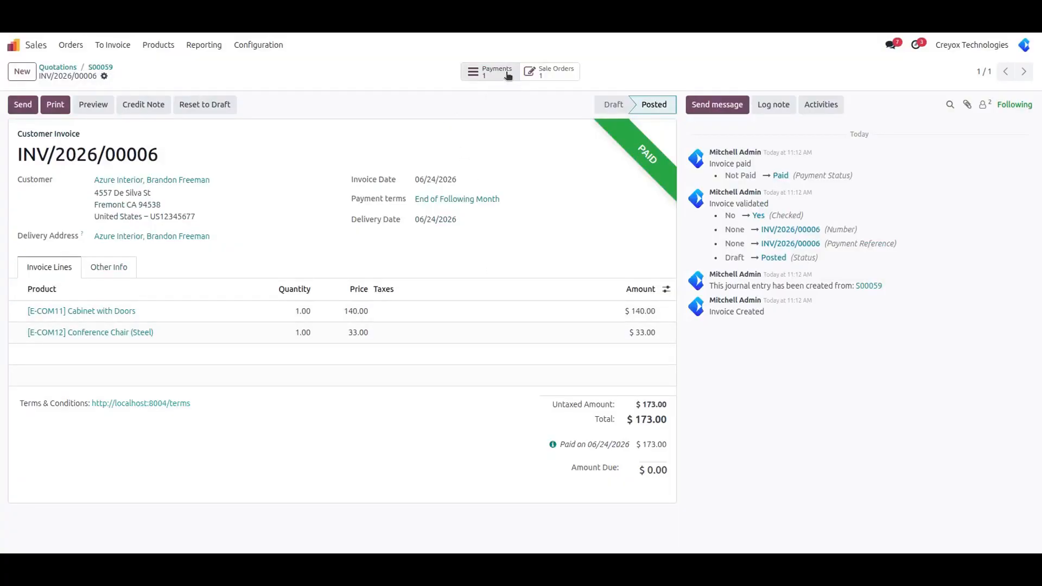
- Review Moneris payment PBNK1/2026/00018, then step back through the invoice and S00059 to the quotations list
{"action": "left_click", "coordinate": [508, 75]}
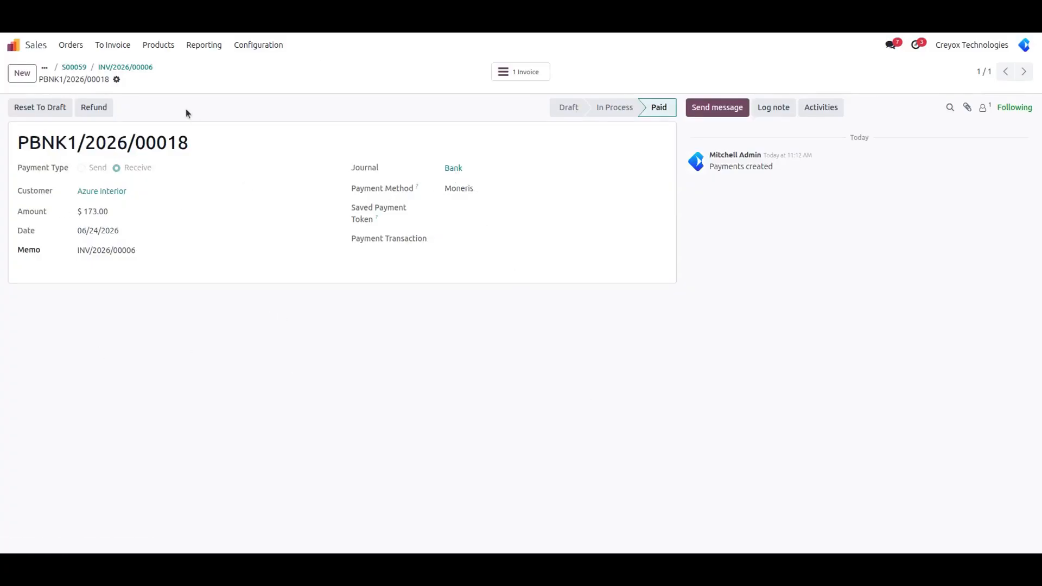
{"action": "left_click", "coordinate": [124, 67]}
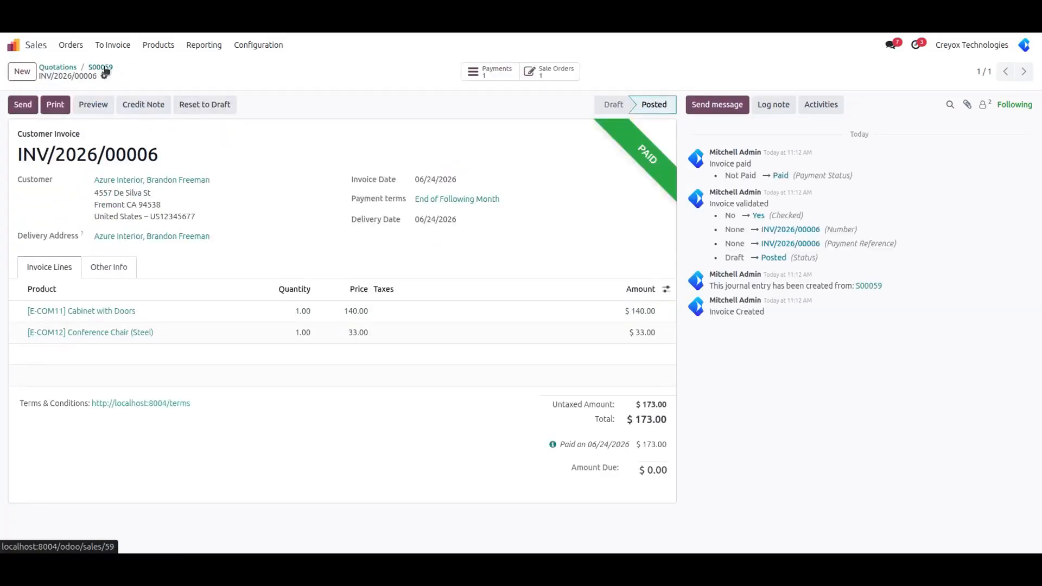
{"action": "left_click", "coordinate": [102, 67]}
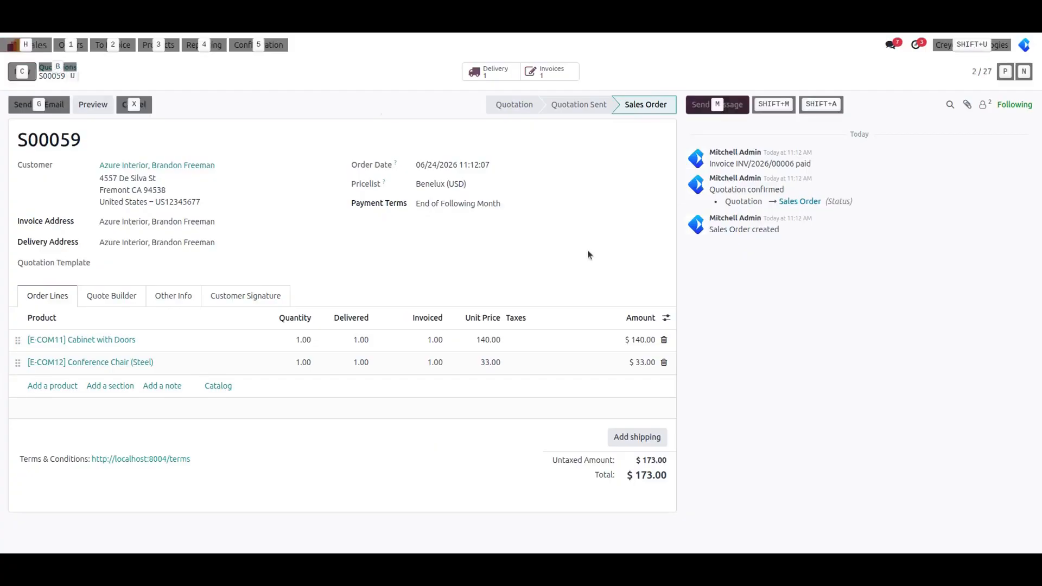
{"action": "left_click", "coordinate": [58, 67]}
- Create a quotation for Deco Addict with Acoustic Bloc Screens and Corner Desk Right Sit
{"action": "left_click", "coordinate": [22, 70]}
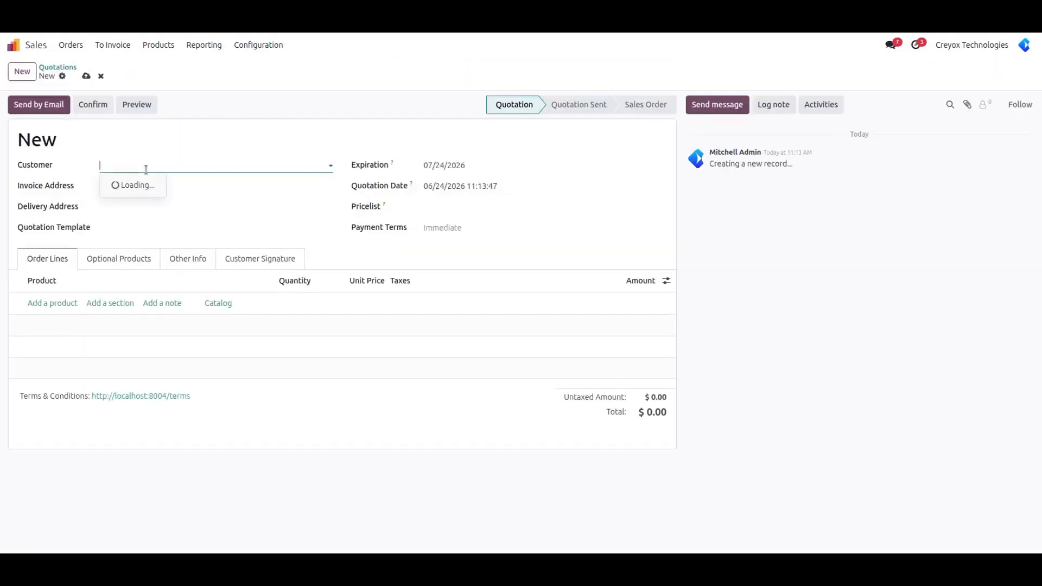
{"action": "left_click", "coordinate": [146, 166]}
{"action": "left_click", "coordinate": [154, 228]}
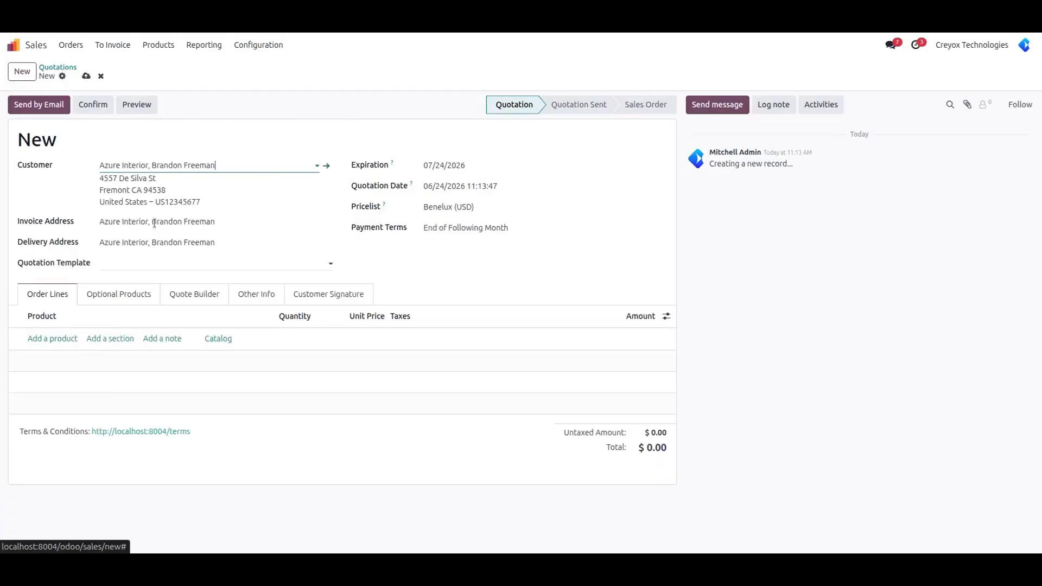
{"action": "left_click", "coordinate": [132, 168]}
{"action": "left_click", "coordinate": [122, 212]}
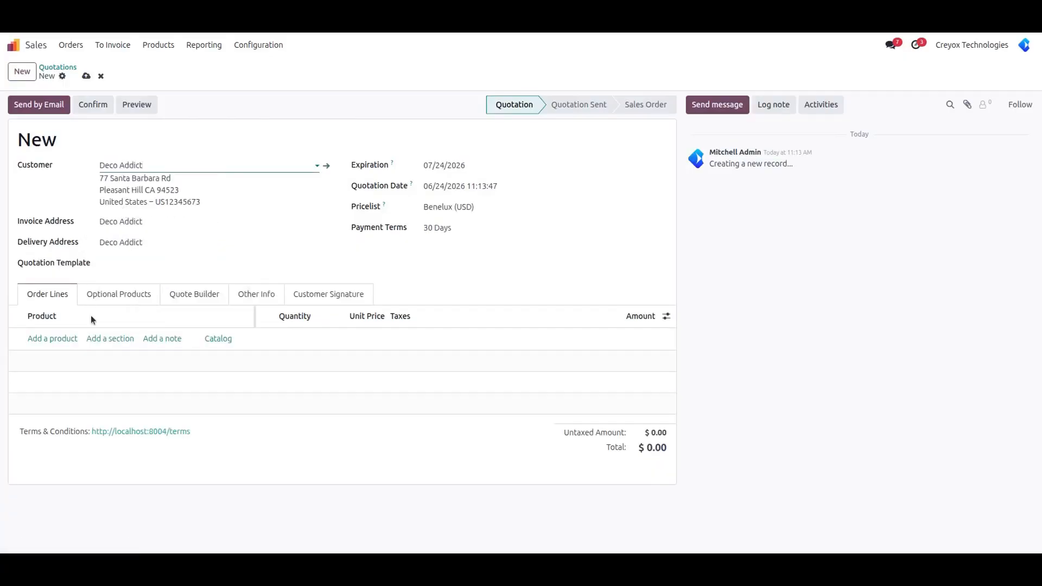
{"action": "left_click", "coordinate": [31, 338]}
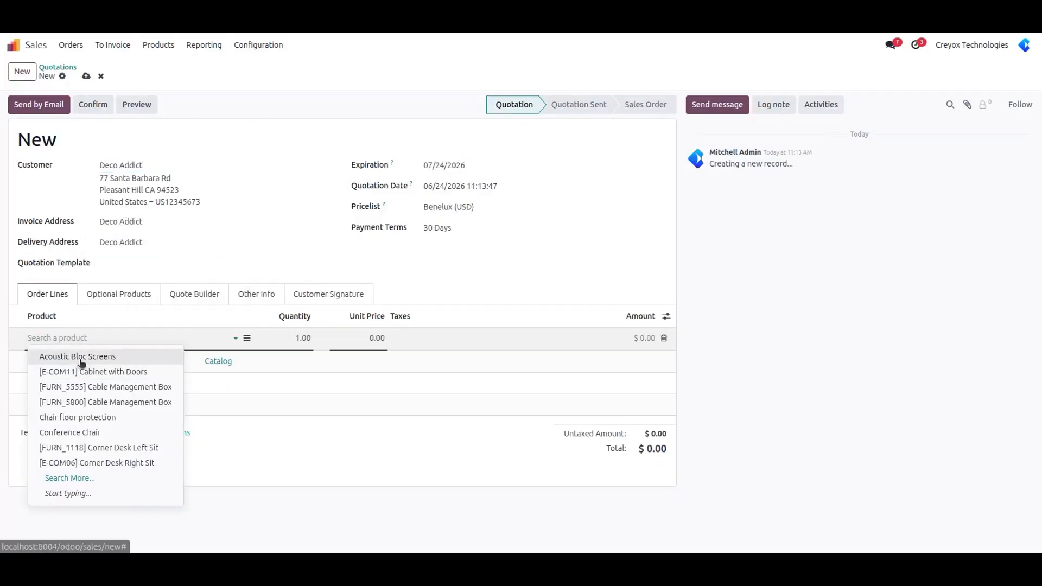
{"action": "left_click", "coordinate": [50, 356]}
{"action": "left_click", "coordinate": [273, 382]}
{"action": "left_click", "coordinate": [46, 362]}
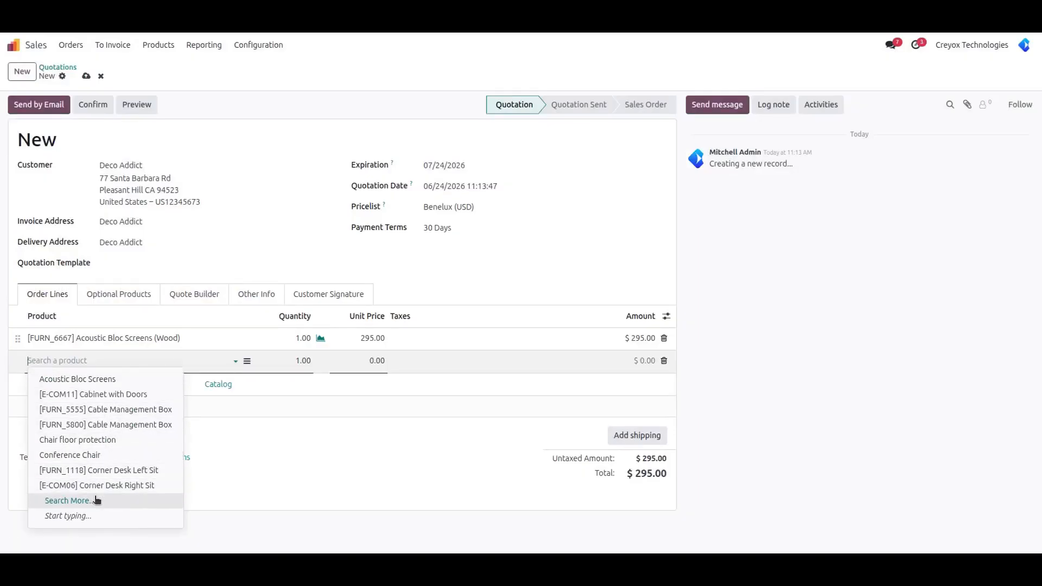
{"action": "left_click", "coordinate": [115, 486]}
- Confirm it as S00061, attempt to validate its delivery, dismiss the invalid operation error, and return
{"action": "left_click", "coordinate": [96, 108]}
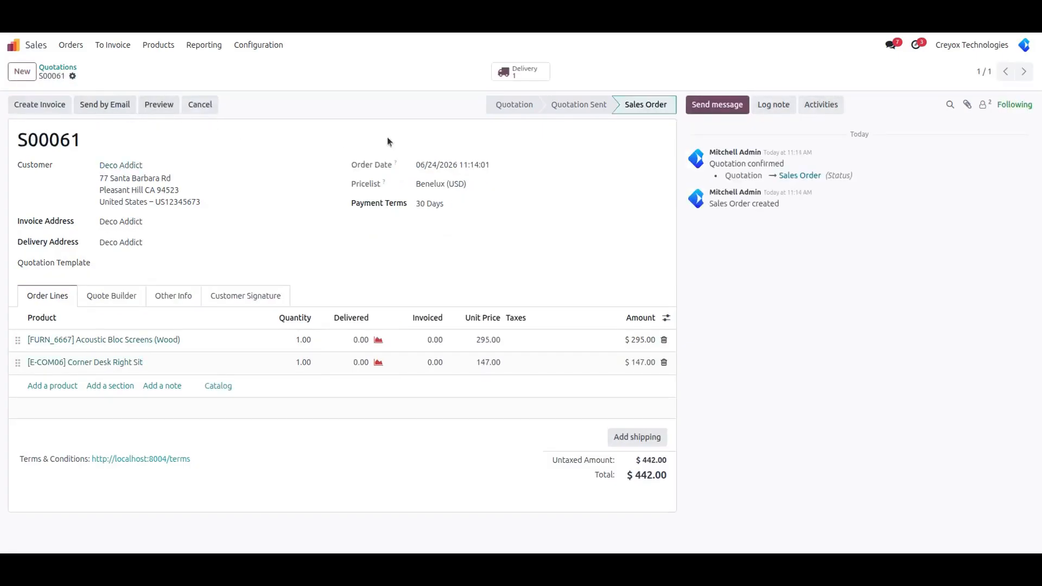
{"action": "left_click", "coordinate": [522, 73]}
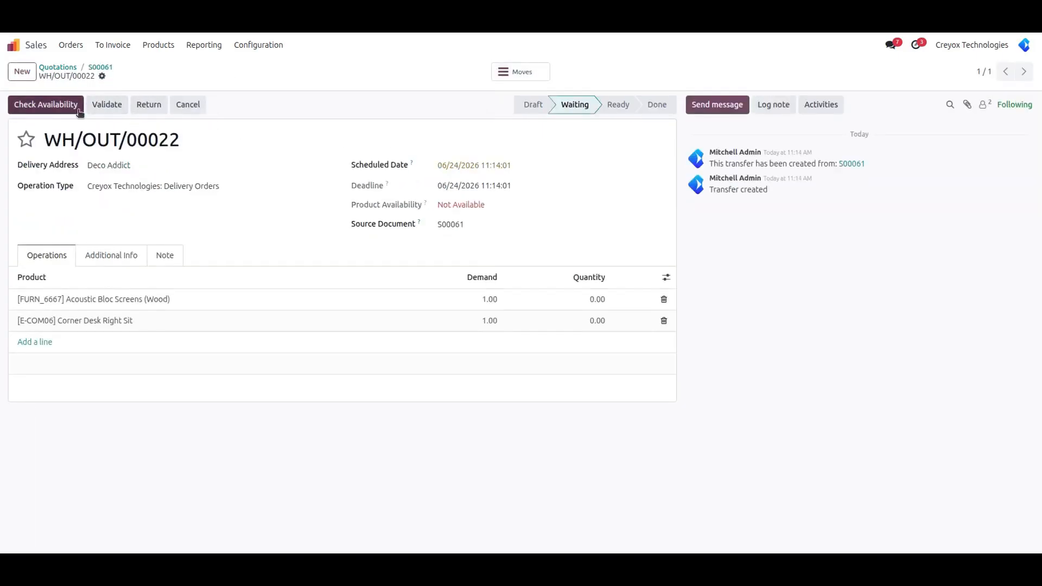
{"action": "left_click", "coordinate": [107, 107]}
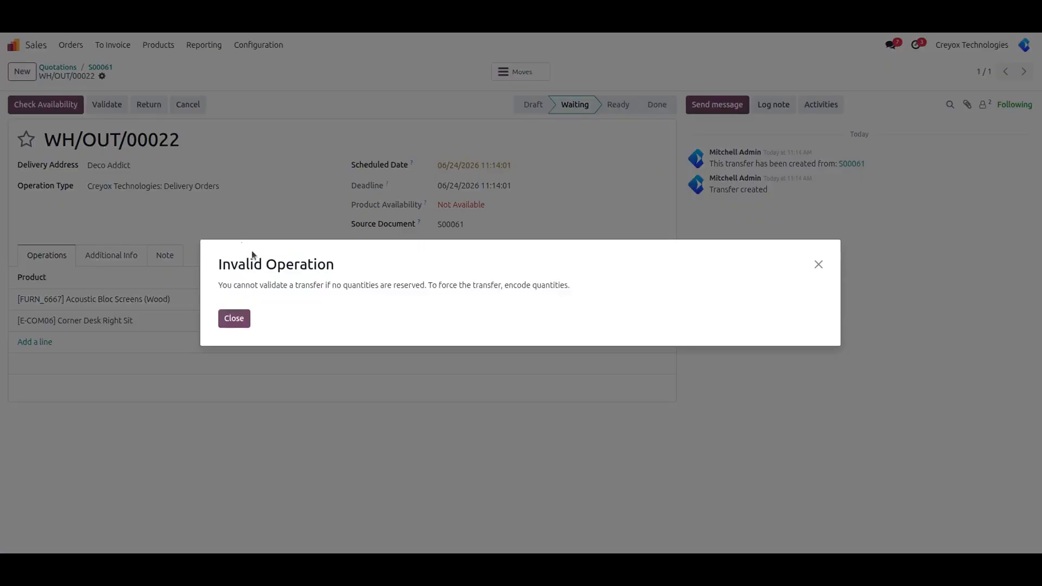
{"action": "left_click", "coordinate": [234, 318]}
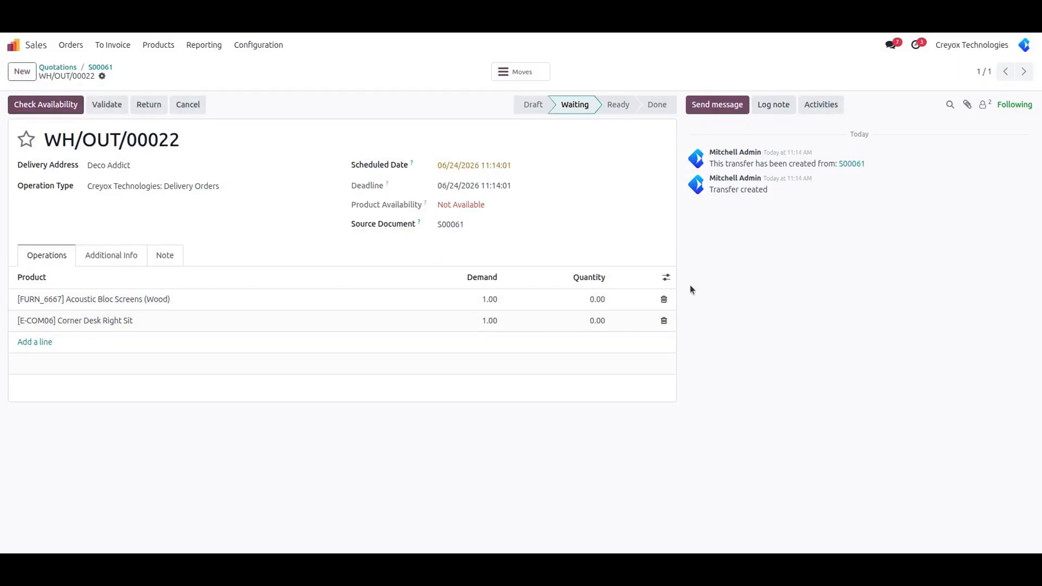
{"action": "left_click", "coordinate": [103, 66]}
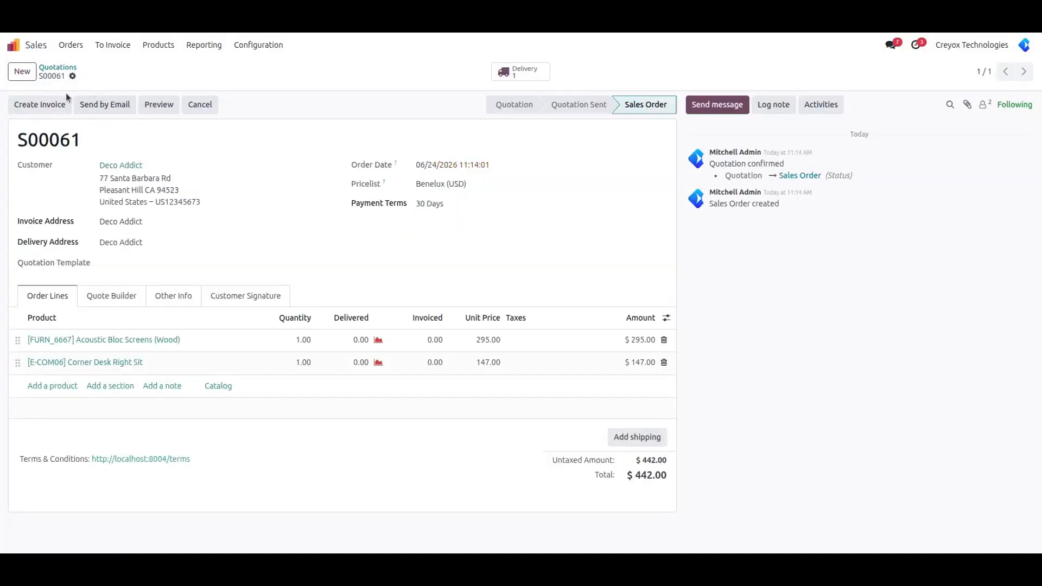
- Duplicate sales order S00060 from the quotations list
{"action": "left_click", "coordinate": [52, 67]}
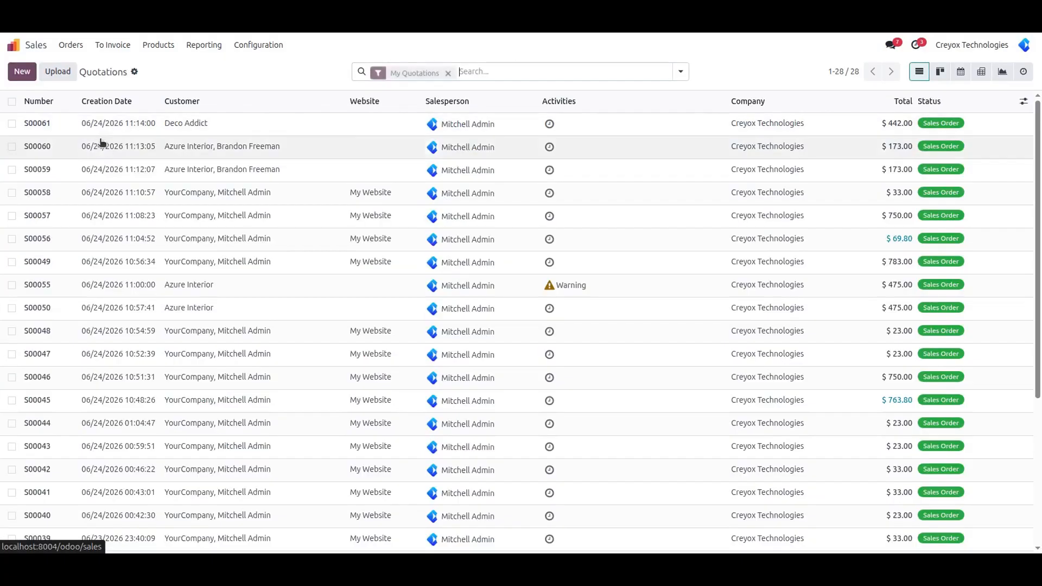
{"action": "left_click", "coordinate": [133, 153]}
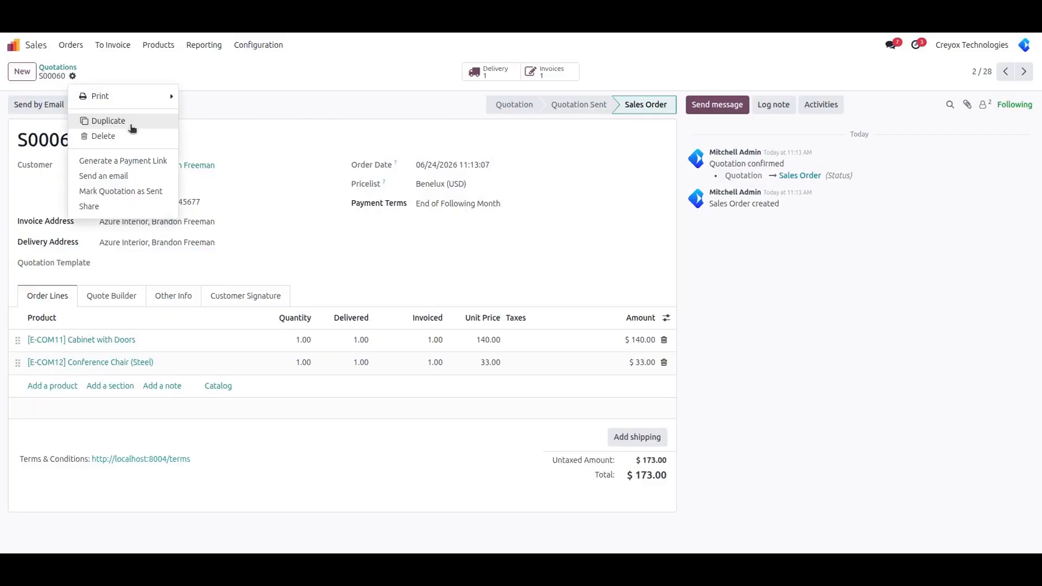
{"action": "left_click", "coordinate": [128, 121]}
- Confirm the copy as S00062 and validate its delivery WH/OUT/00023
{"action": "left_click", "coordinate": [96, 104]}
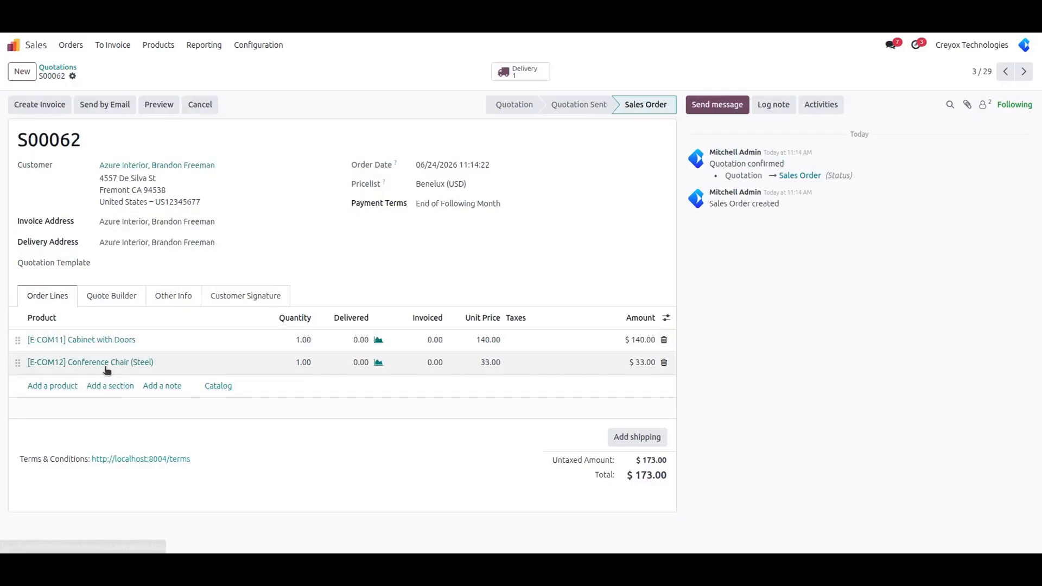
{"action": "left_click", "coordinate": [519, 75]}
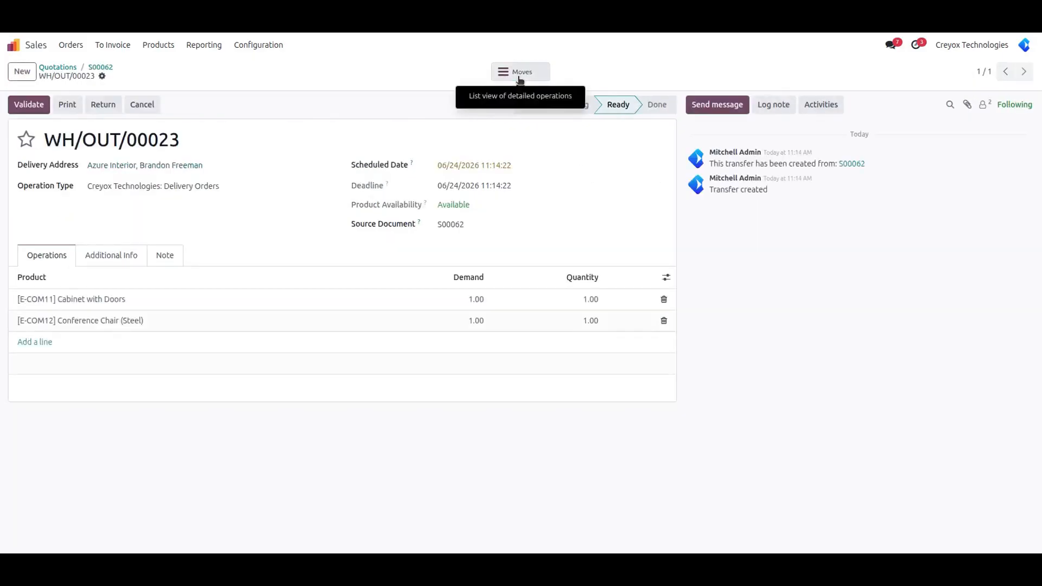
{"action": "left_click", "coordinate": [28, 105]}
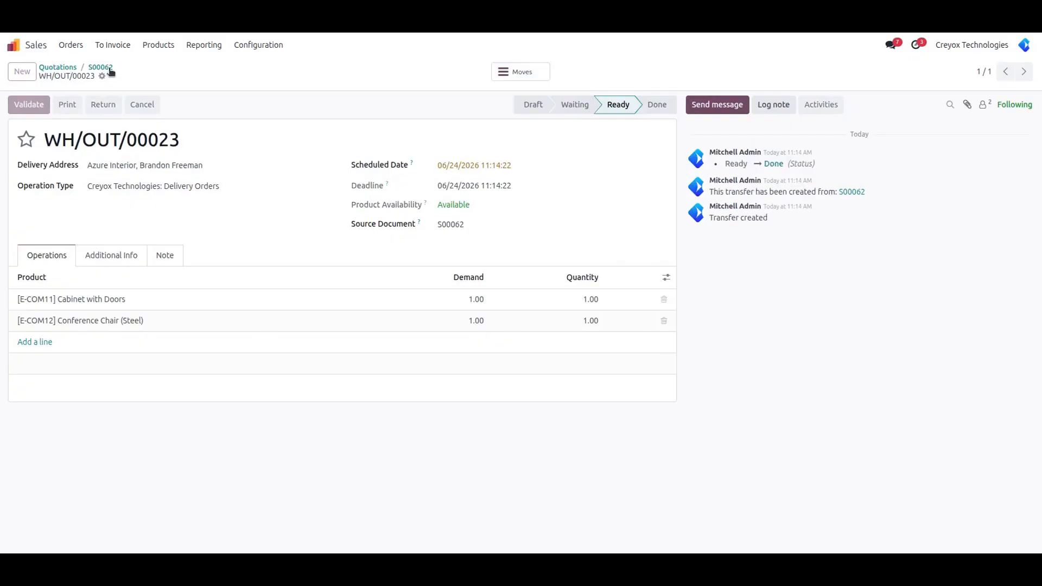
{"action": "left_click", "coordinate": [100, 67]}
- Create a regular draft invoice for S00062 and post it as INV/2026/00008
{"action": "left_click", "coordinate": [52, 107]}
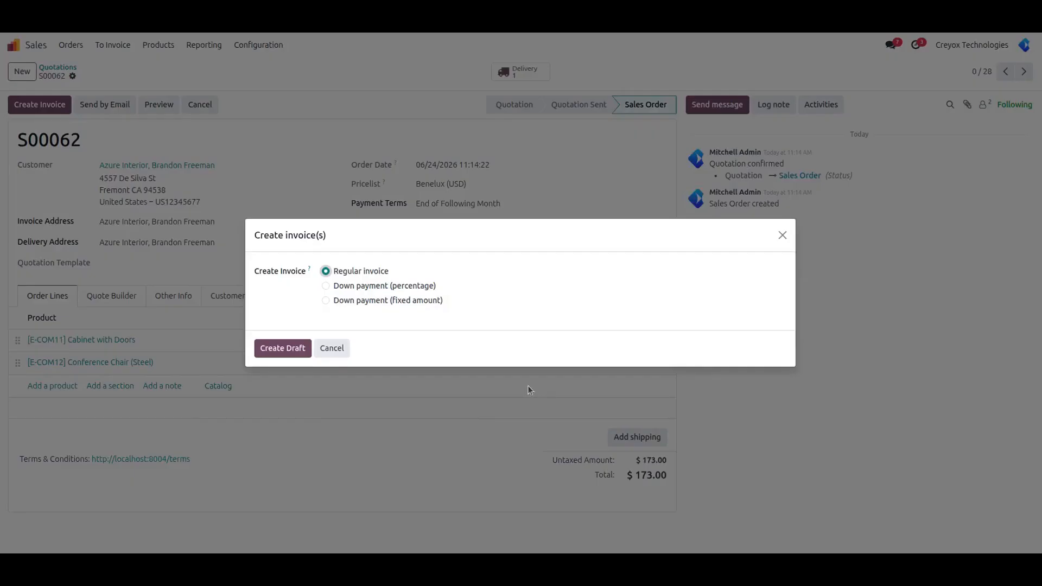
{"action": "left_click", "coordinate": [293, 351]}
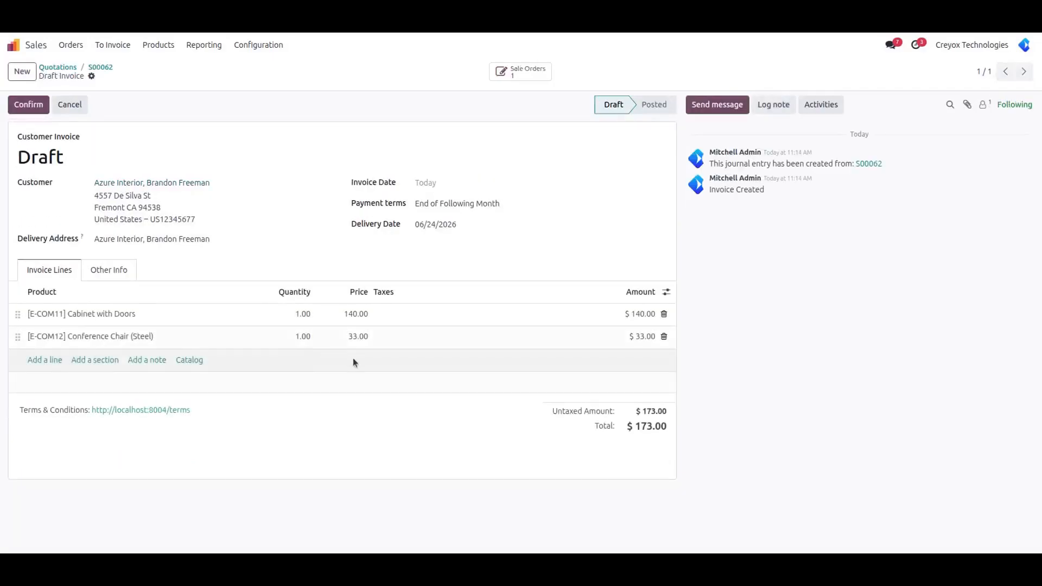
{"action": "left_click", "coordinate": [27, 104]}
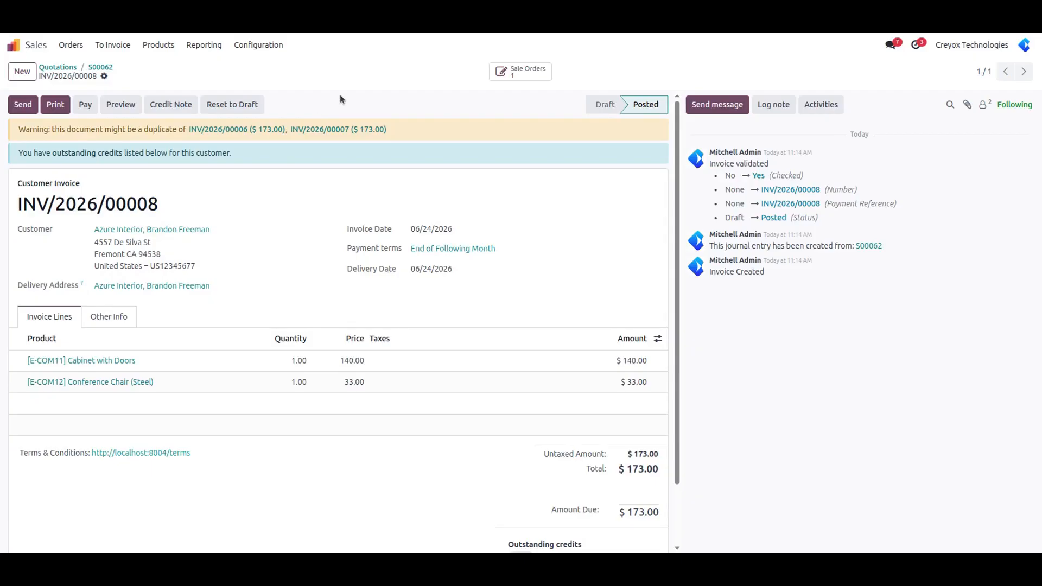
- Copy the invoice number INV/2026/00008, then open the Website app
{"action": "double_click", "coordinate": [127, 204]}
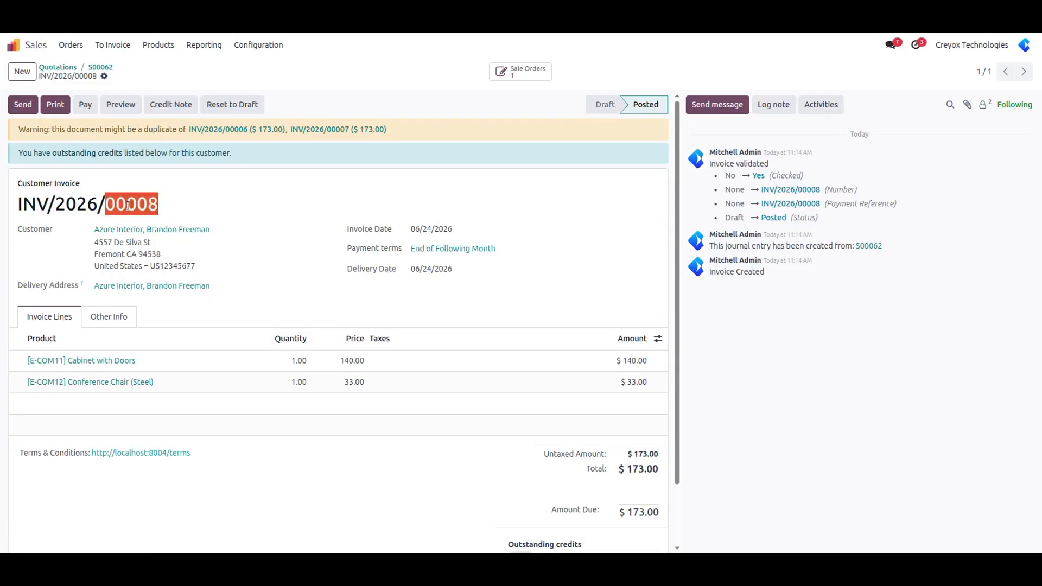
{"action": "triple_click", "coordinate": [128, 204]}
{"action": "key", "text": "ctrl+c"}
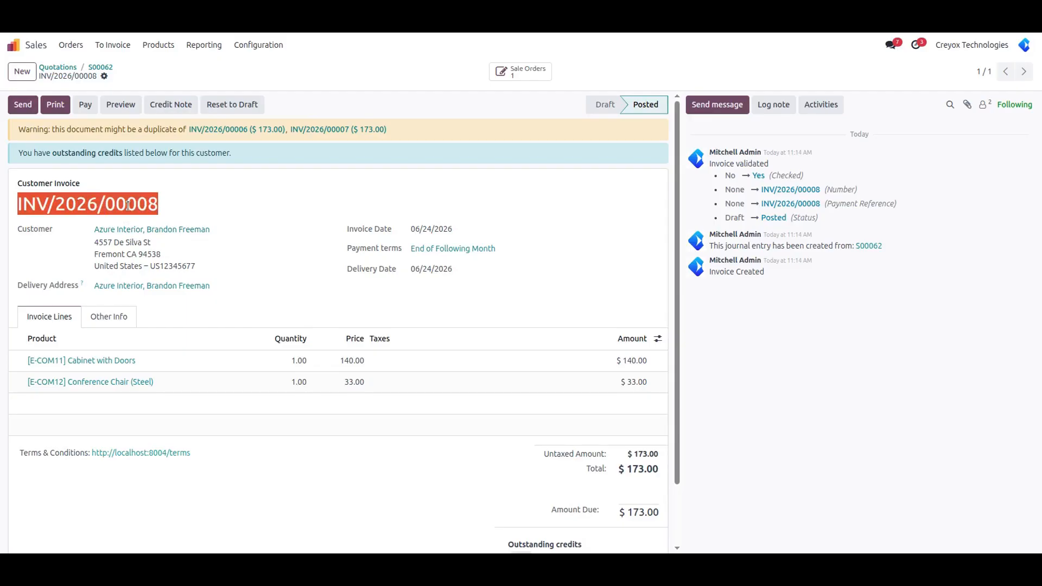
{"action": "left_click", "coordinate": [374, 116]}
{"action": "left_click", "coordinate": [24, 47]}
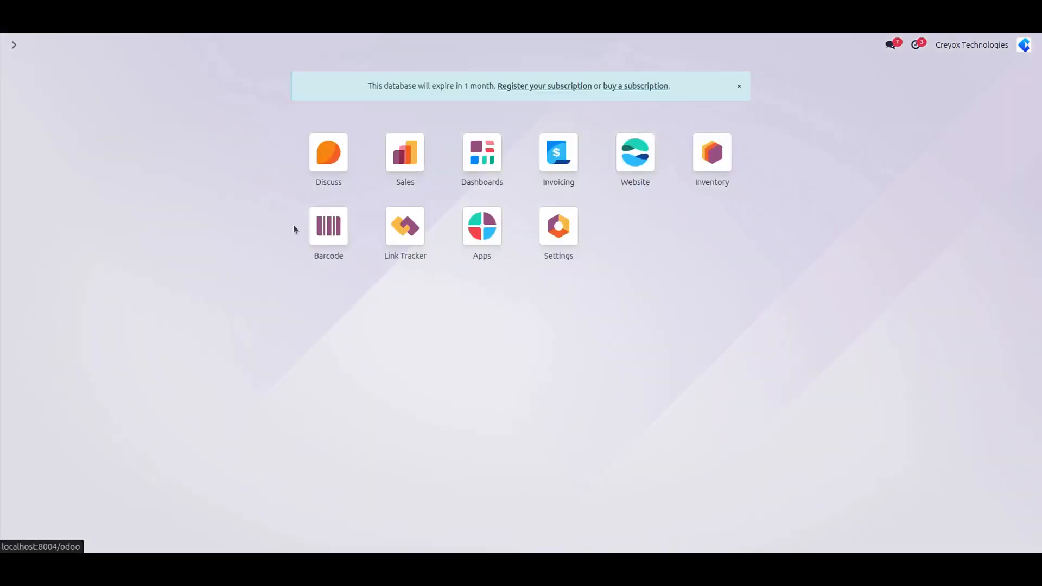
{"action": "left_click", "coordinate": [626, 169]}
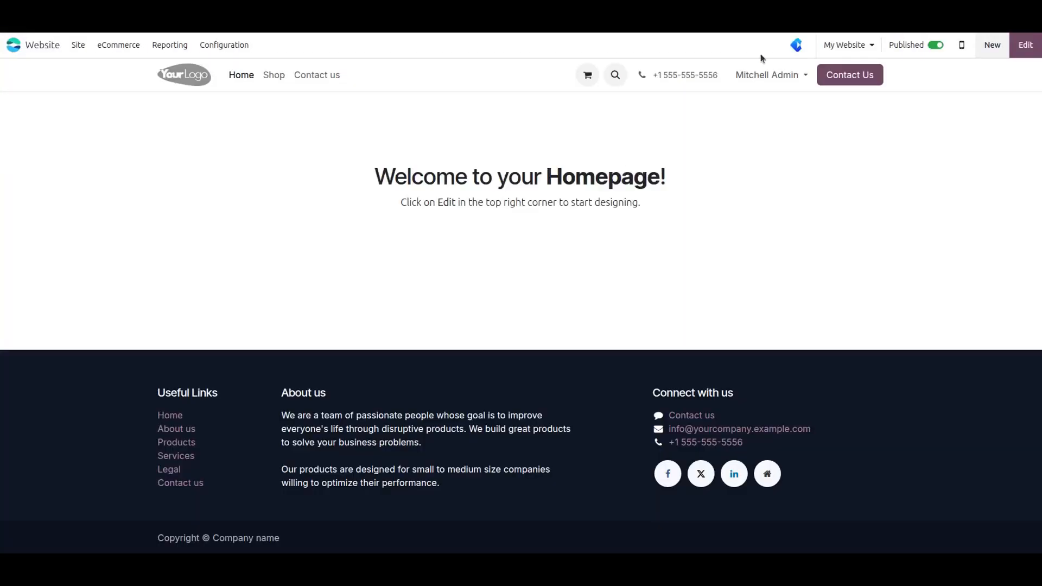
- Via My Account's invoices list, find and open INV/2026/00008 showing $173.00 due
{"action": "left_click", "coordinate": [765, 74]}
{"action": "left_click", "coordinate": [763, 97]}
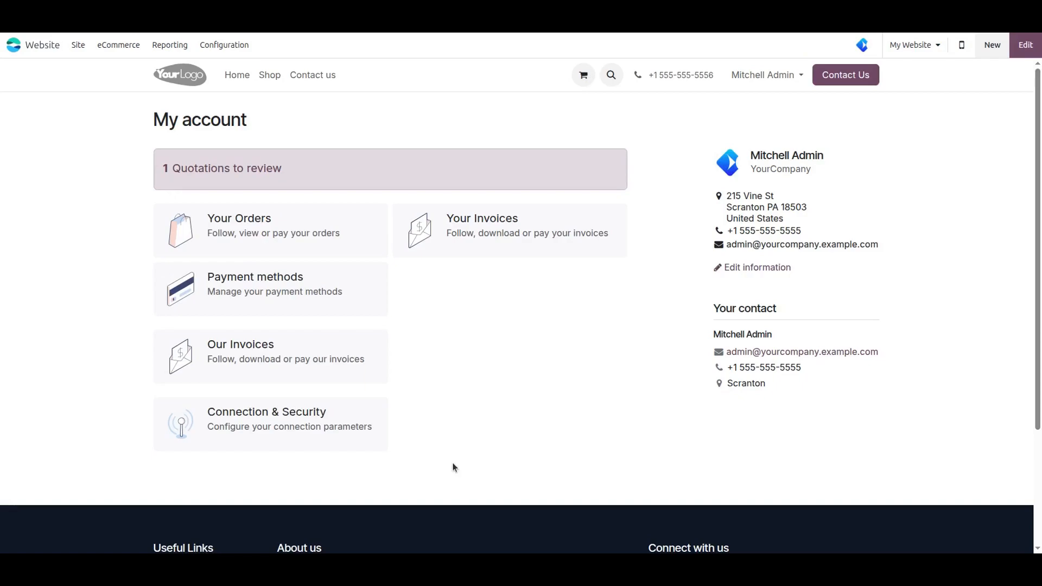
{"action": "left_click", "coordinate": [516, 229]}
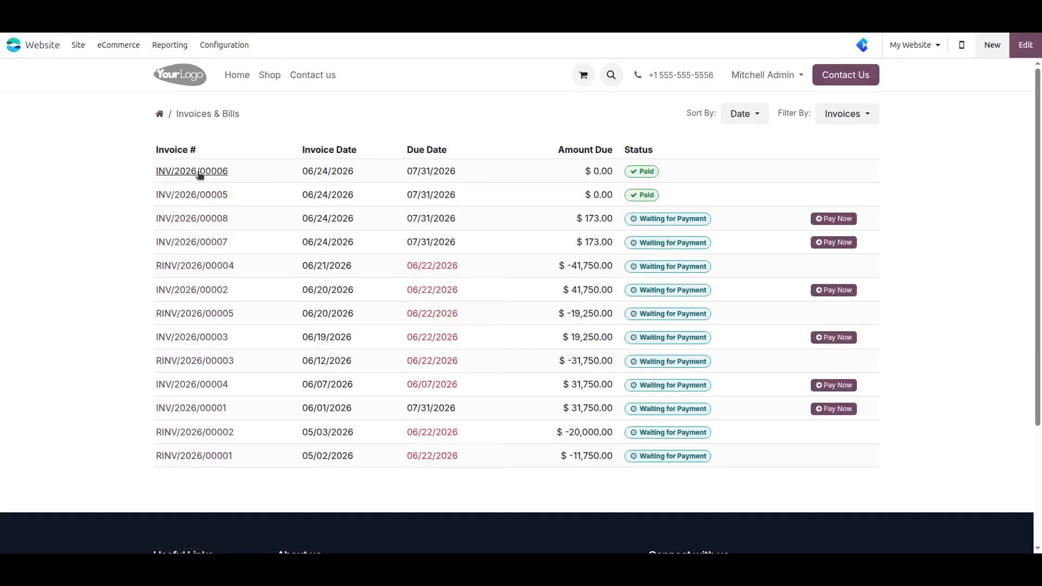
{"action": "key", "text": "ctrl+v"}
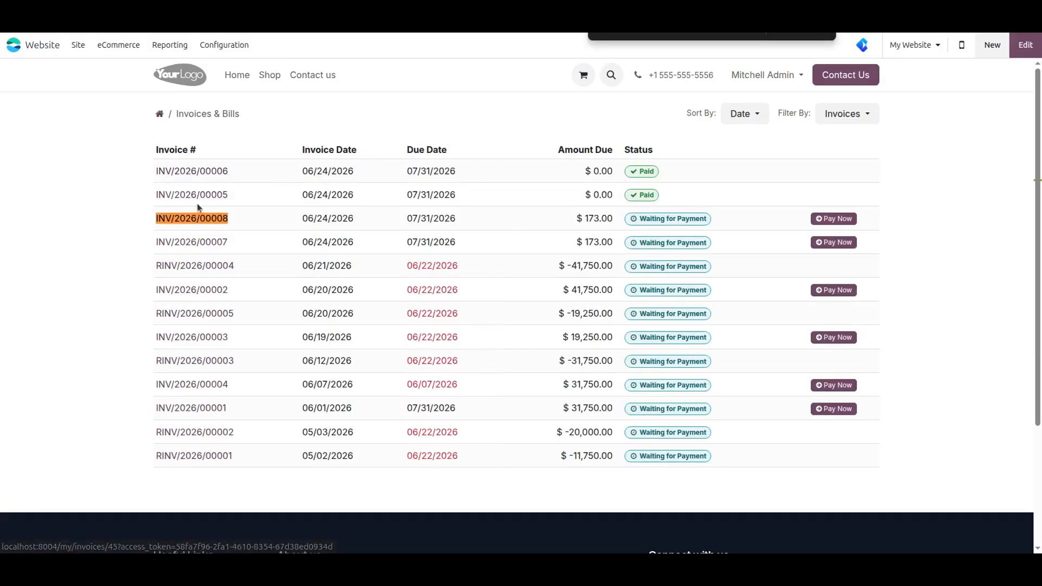
{"action": "left_click", "coordinate": [197, 219]}
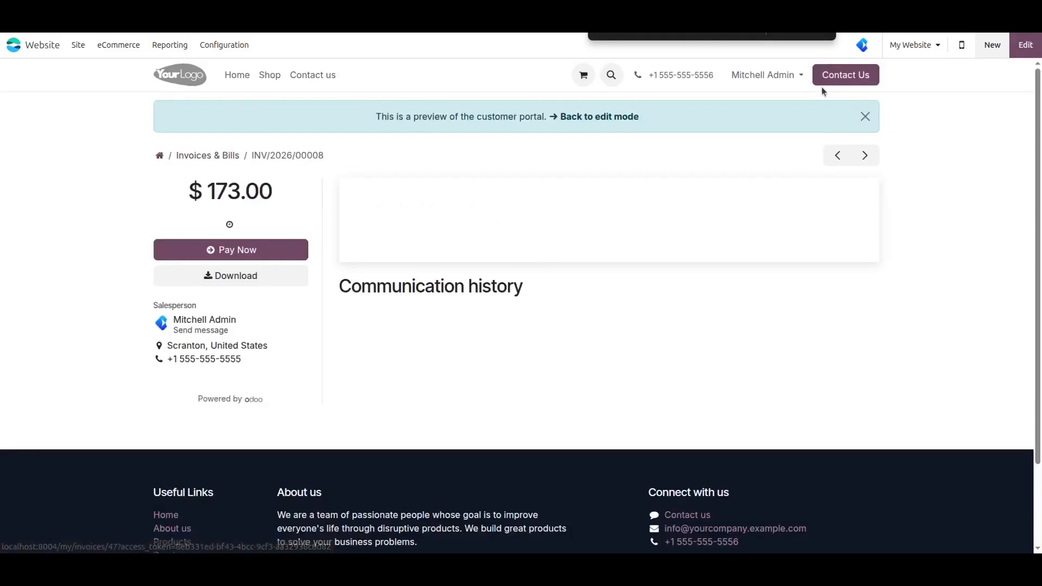
{"action": "left_click", "coordinate": [826, 35]}
{"action": "scroll", "coordinate": [646, 400], "scroll_direction": "down", "scroll_amount": 7}
{"action": "scroll", "coordinate": [650, 395], "scroll_direction": "up", "scroll_amount": 7}
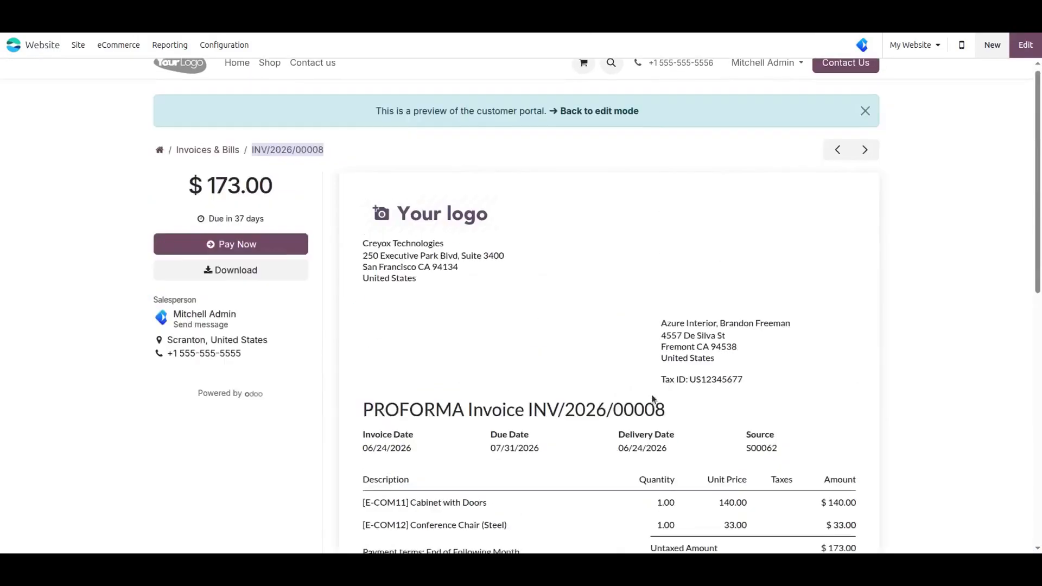
{"action": "scroll", "coordinate": [652, 396], "scroll_direction": "down", "scroll_amount": 1}
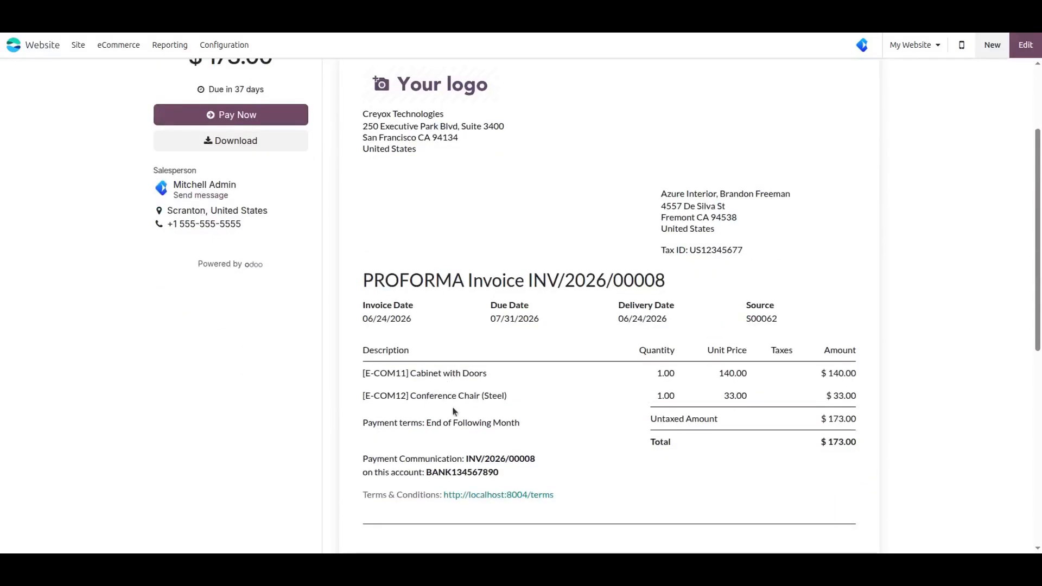
{"action": "scroll", "coordinate": [458, 402], "scroll_direction": "up", "scroll_amount": 2}
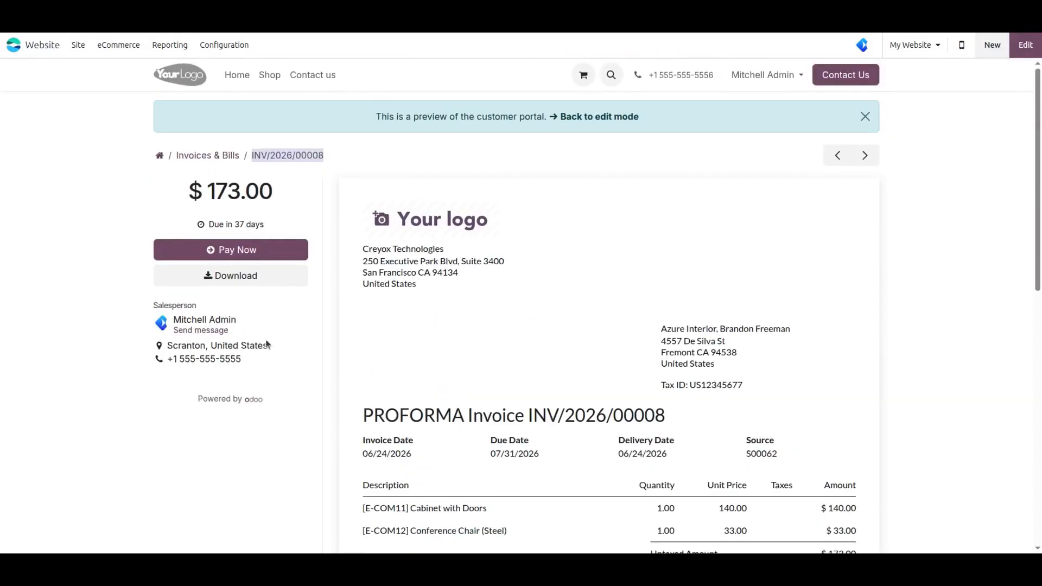
- Pay the $173.00 invoice with the saved Mastercard rather than a new card
{"action": "left_click", "coordinate": [238, 250]}
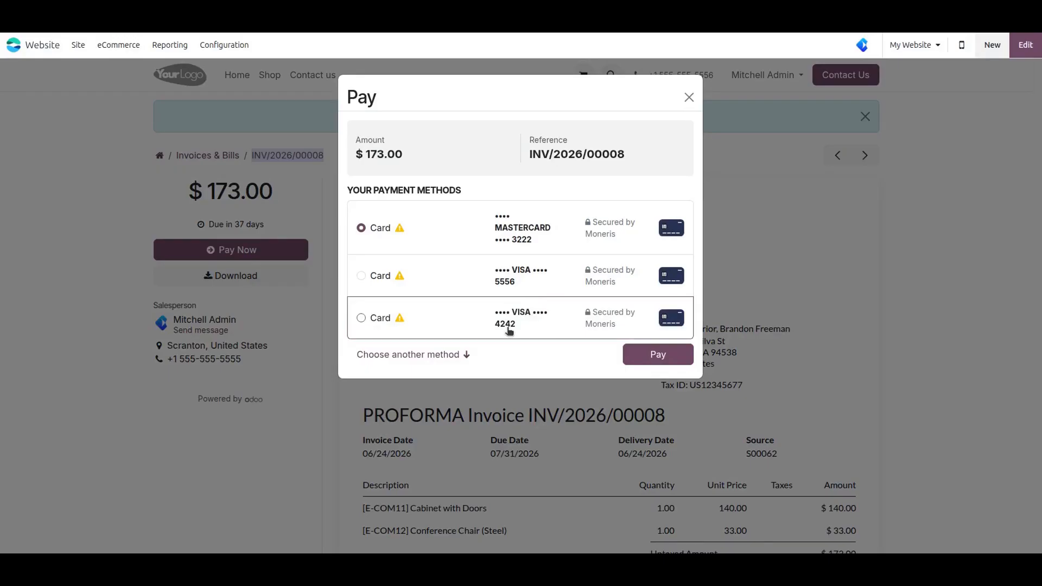
{"action": "left_click", "coordinate": [421, 355]}
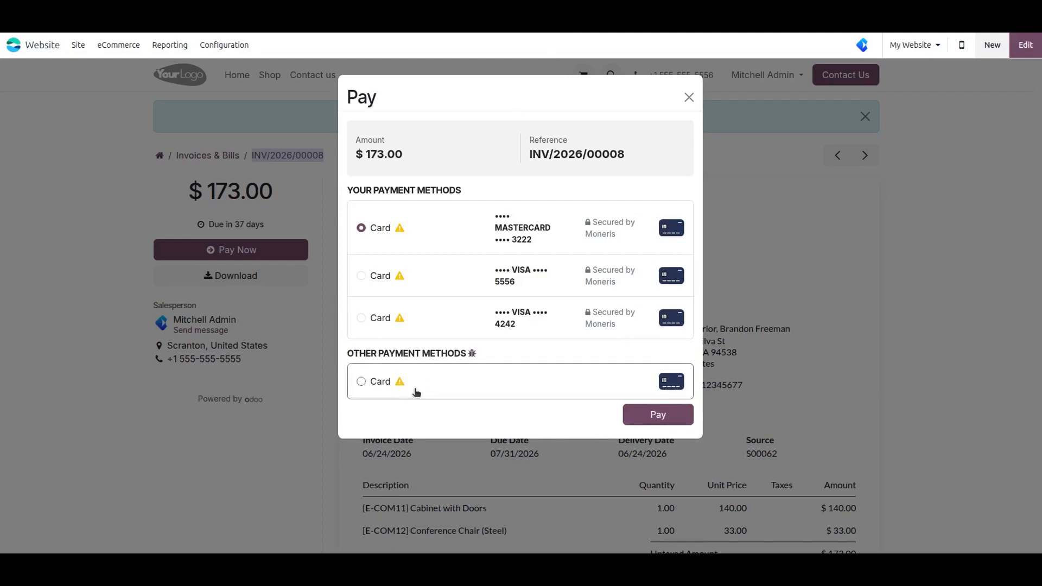
{"action": "left_click", "coordinate": [416, 390]}
{"action": "left_click", "coordinate": [406, 405]}
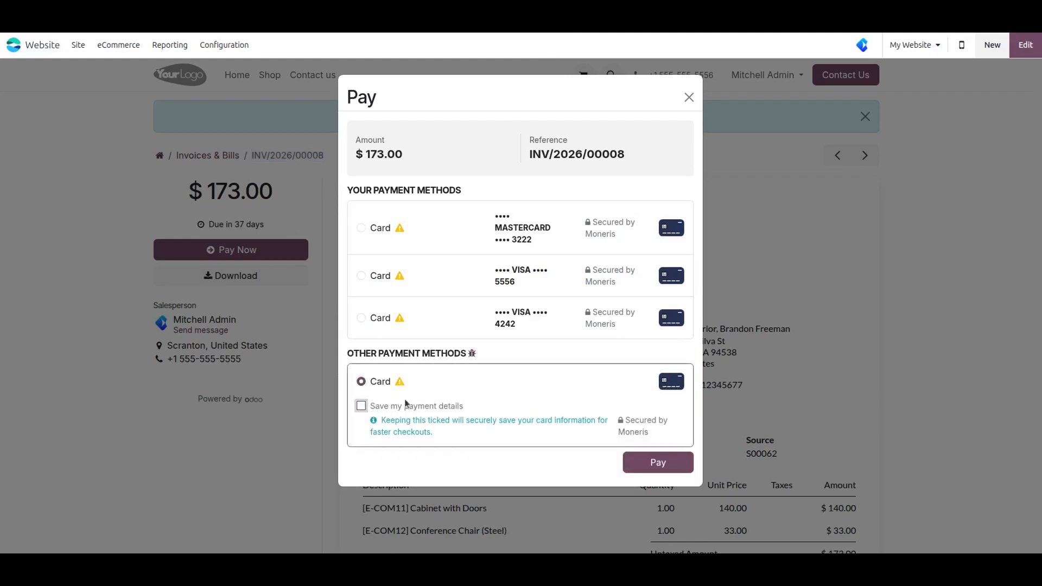
{"action": "left_click", "coordinate": [532, 229]}
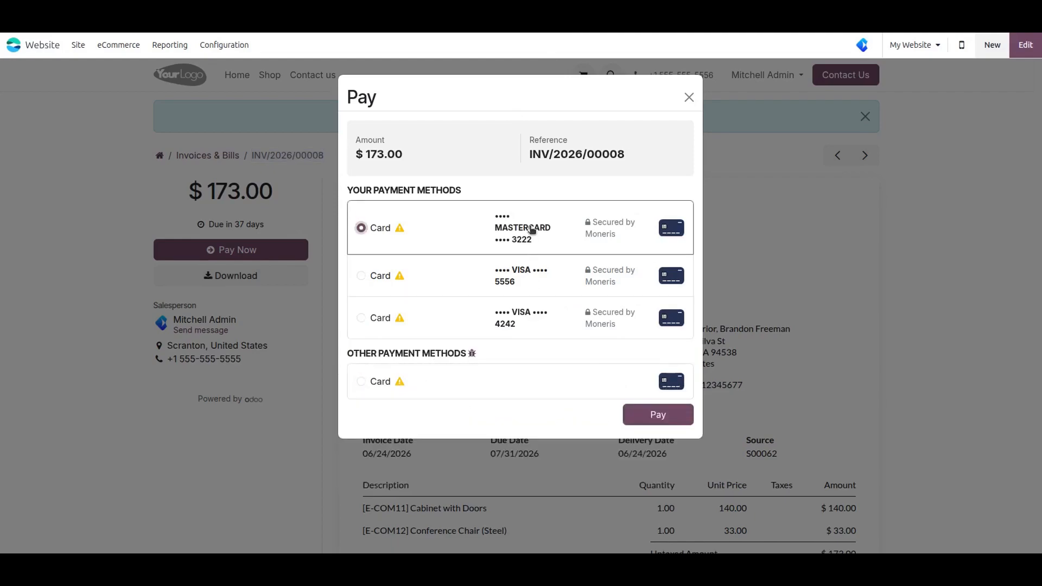
{"action": "left_click", "coordinate": [666, 415]}
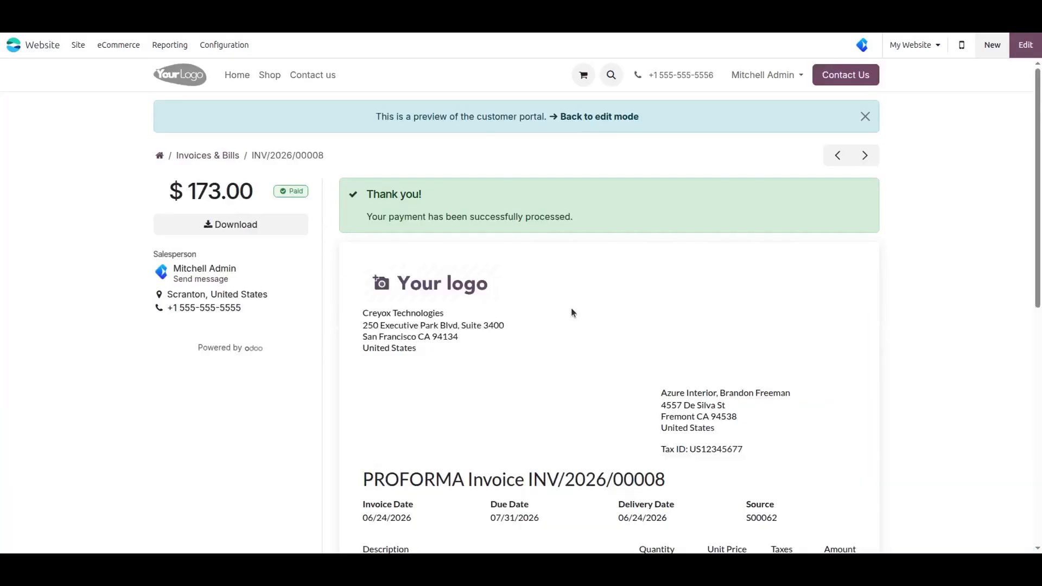
{"action": "scroll", "coordinate": [560, 306], "scroll_direction": "down", "scroll_amount": 8}
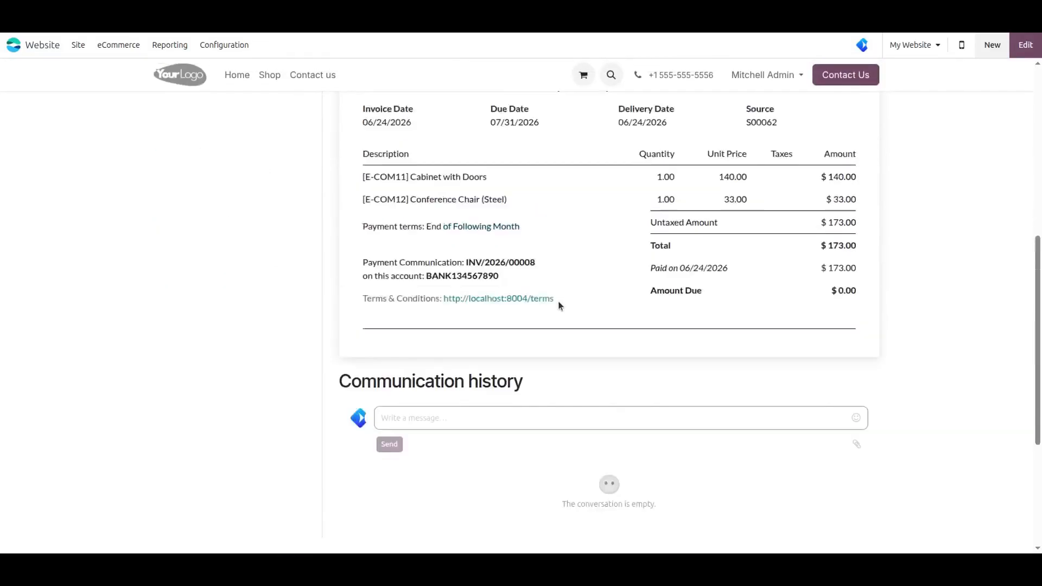
{"action": "scroll", "coordinate": [559, 305], "scroll_direction": "up", "scroll_amount": 9}
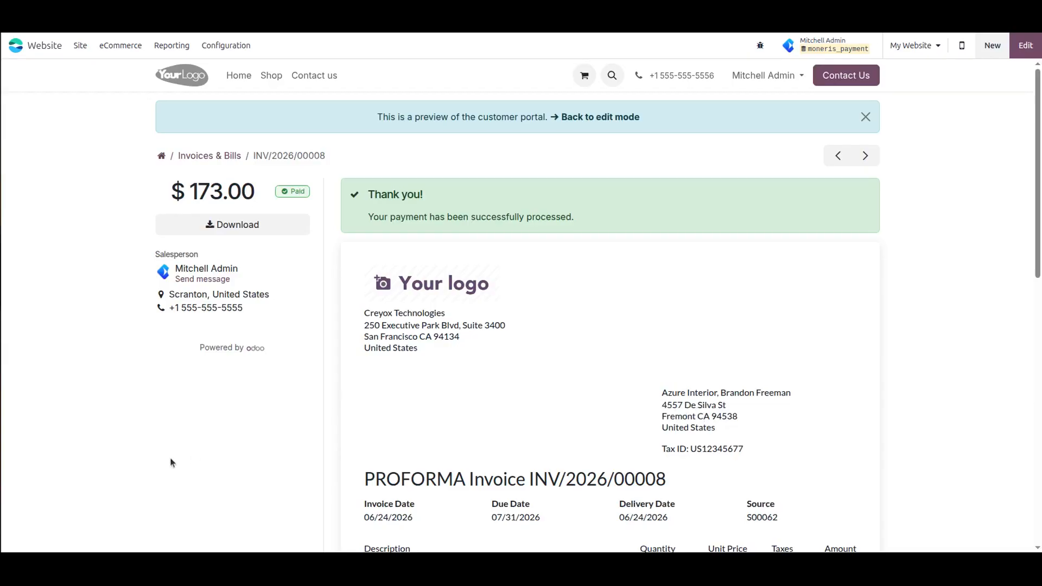
- Copy the invoice number and go to the website configuration's Payment Transactions list
{"action": "triple_click", "coordinate": [283, 155]}
{"action": "key", "text": "ctrl+c"}
{"action": "left_click", "coordinate": [266, 197]}
{"action": "left_click", "coordinate": [226, 46]}
{"action": "left_click", "coordinate": [266, 207]}
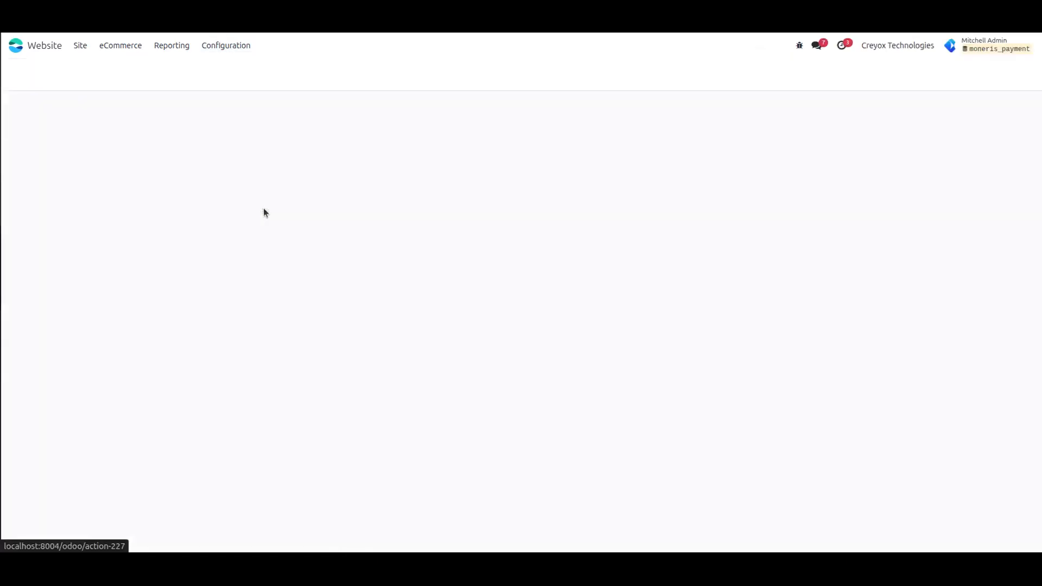
- Filter transactions to reference INV/2026/00008, open the $173.00 Moneris transaction, and select its provider reference
{"action": "left_click", "coordinate": [483, 76]}
{"action": "key", "text": "ctrl+v"}
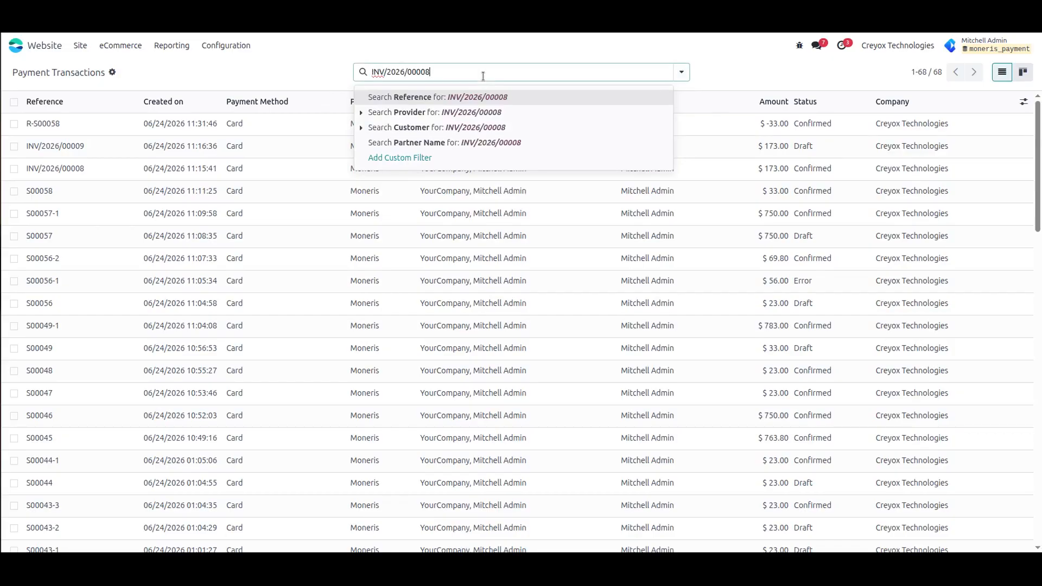
{"action": "key", "text": "Return"}
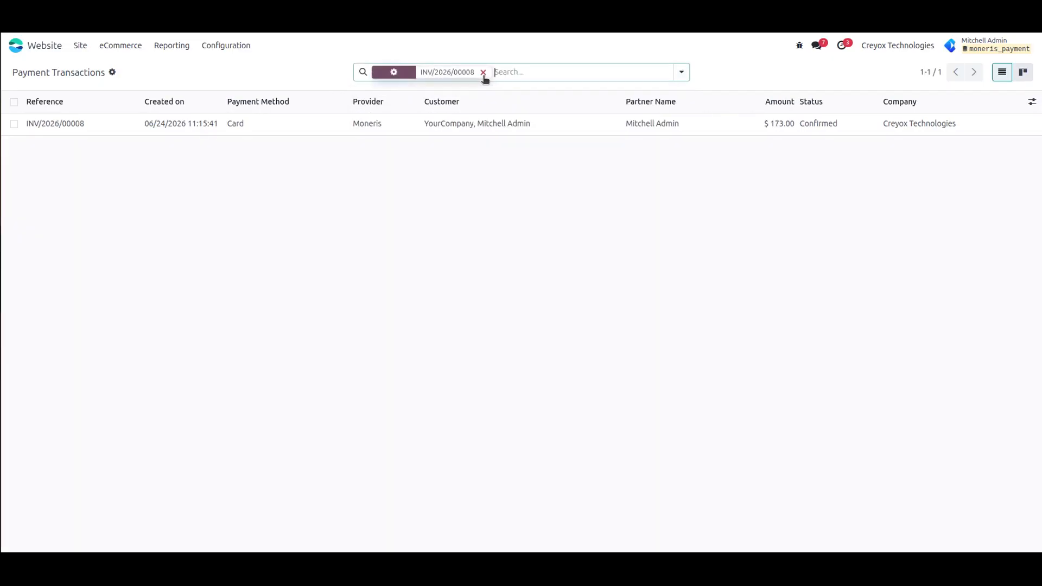
{"action": "left_click", "coordinate": [281, 125]}
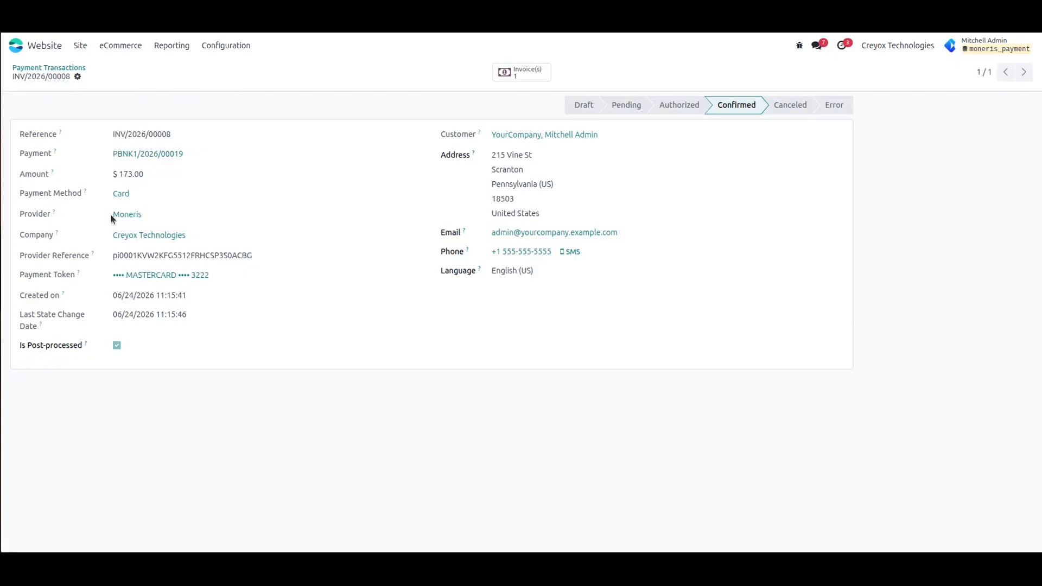
{"action": "left_click_drag", "start_coordinate": [113, 258], "coordinate": [255, 260]}
- From transaction INV/2026/00008, open its linked $173.00 Moneris payment PBNK1/2026/00019
{"action": "left_click", "coordinate": [289, 320]}
{"action": "left_click", "coordinate": [153, 158]}
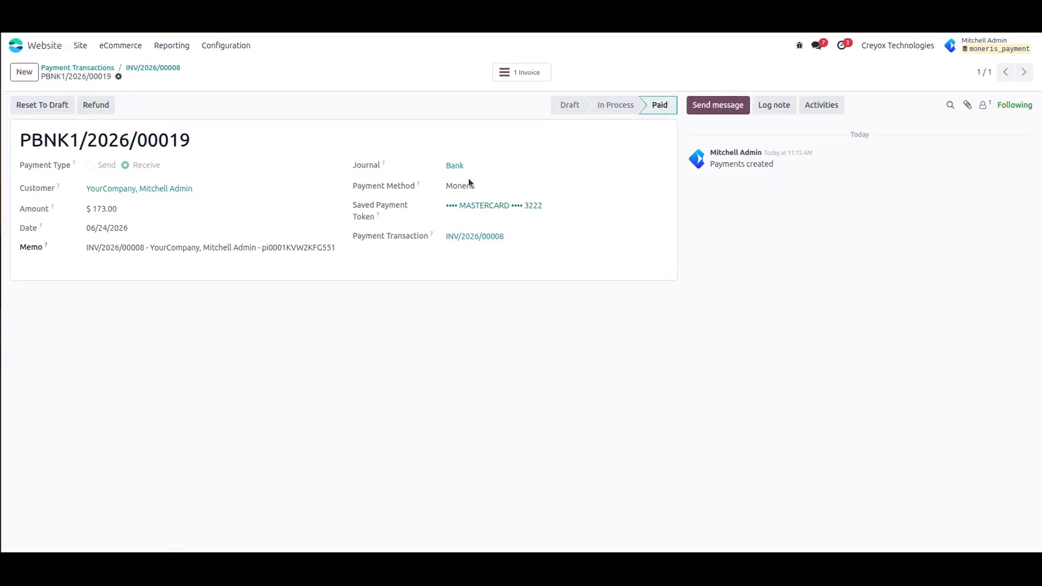
{"action": "left_click", "coordinate": [86, 251]}
- Issue a partial refund of $73.00 on payment PBNK1/2026/00019
{"action": "left_click", "coordinate": [103, 106]}
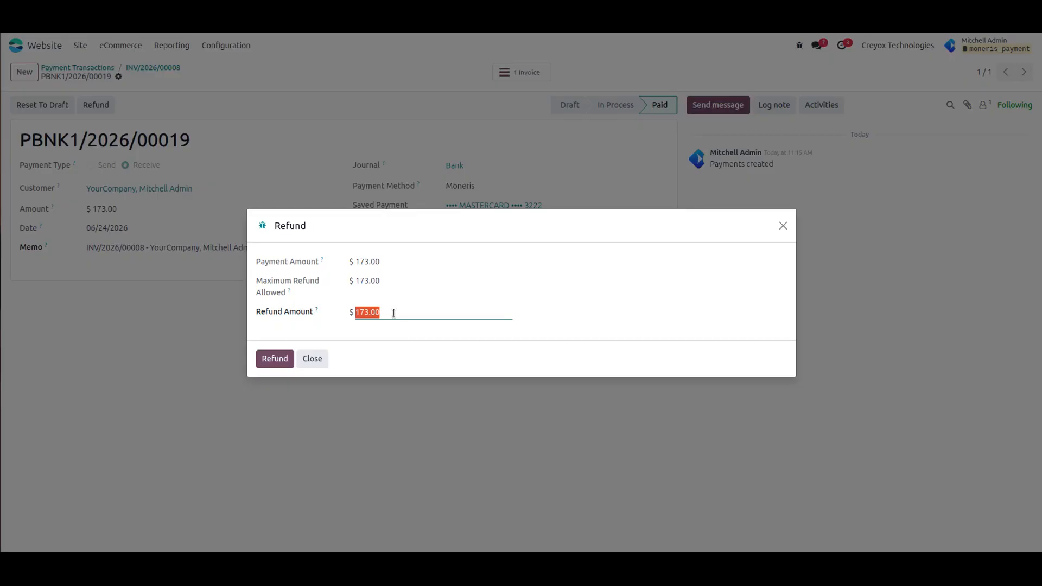
{"action": "type", "text": "73"}
{"action": "left_click", "coordinate": [443, 448]}
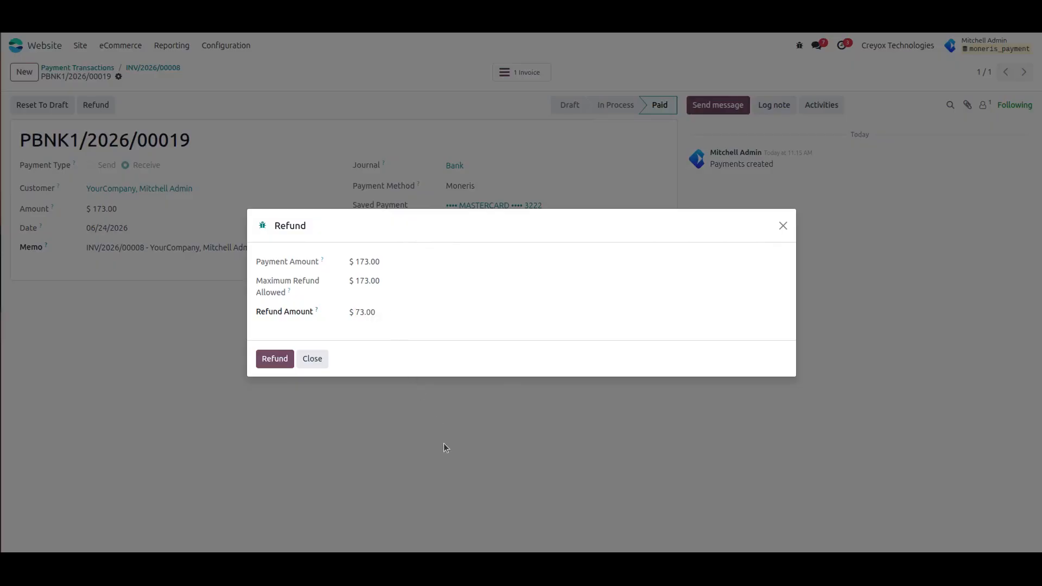
{"action": "left_click", "coordinate": [277, 359]}
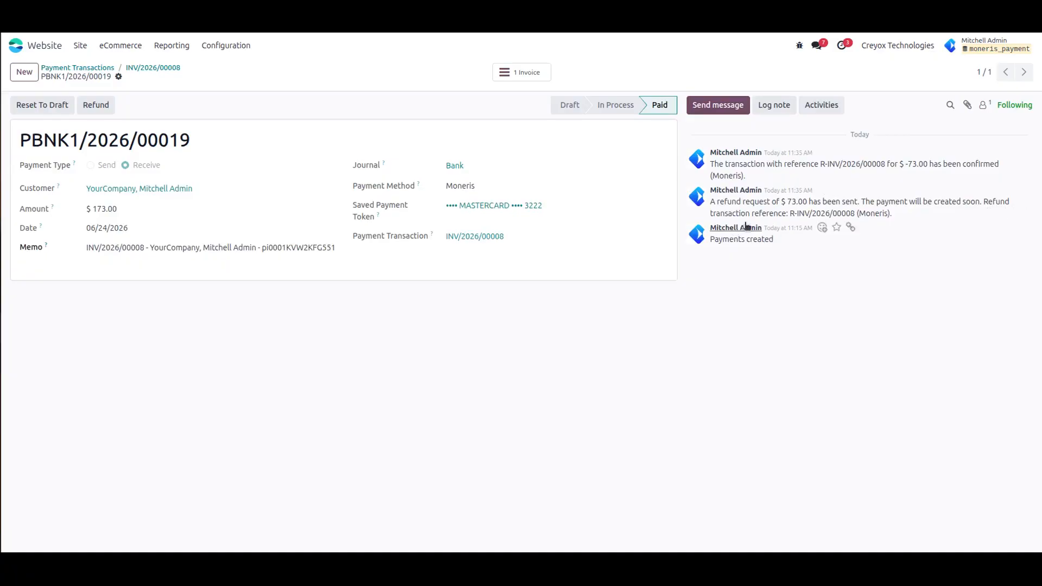
- Copy the refund reference R-INV/2026/00008 from the payment's chatter message
{"action": "left_click_drag", "start_coordinate": [790, 214], "coordinate": [853, 214]}
{"action": "right_click", "coordinate": [847, 214]}
{"action": "left_click", "coordinate": [817, 229]}
{"action": "left_click", "coordinate": [592, 397]}
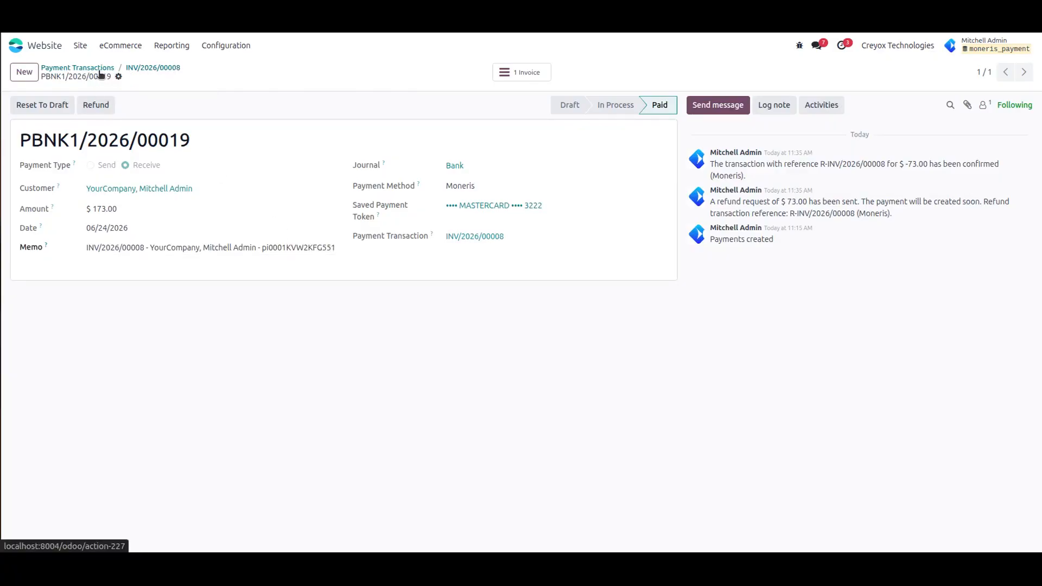
- Check refund transaction R-INV/2026/00008 from transaction INV/2026/00008, then return to INV/2026/00008
{"action": "left_click", "coordinate": [163, 71]}
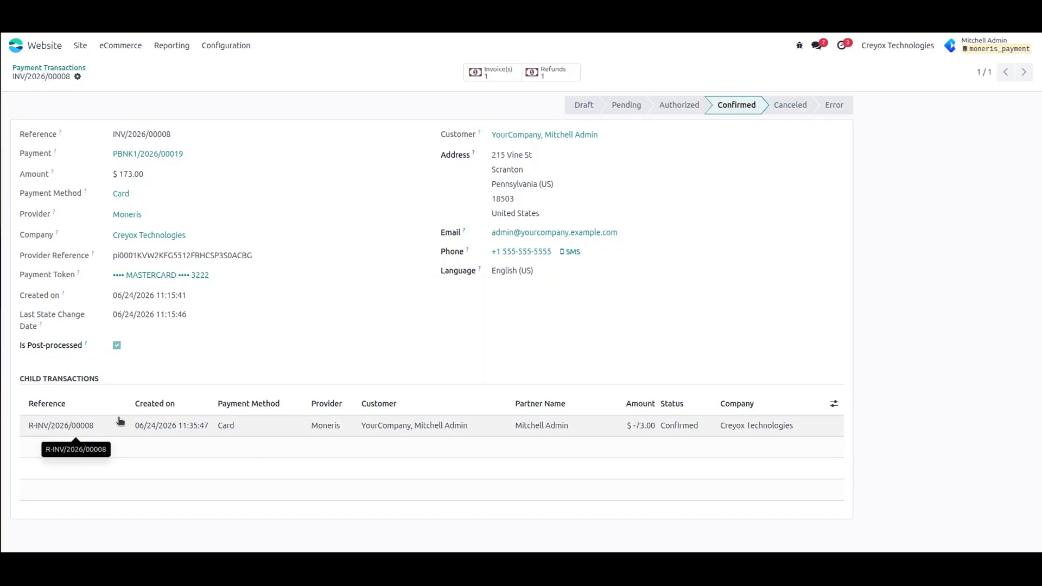
{"action": "key", "text": "ctrl+f"}
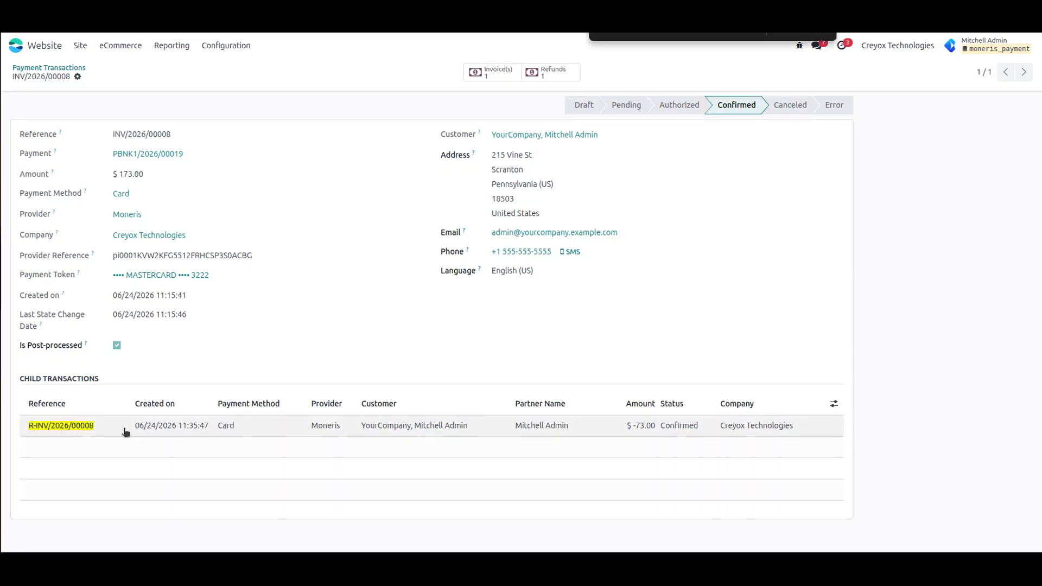
{"action": "left_click", "coordinate": [823, 36]}
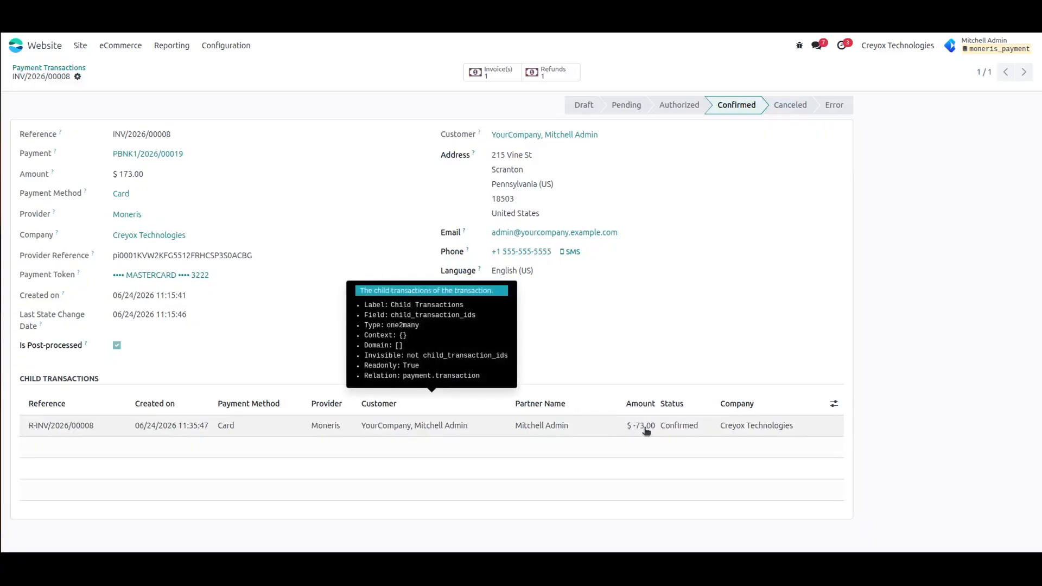
{"action": "left_click", "coordinate": [562, 75]}
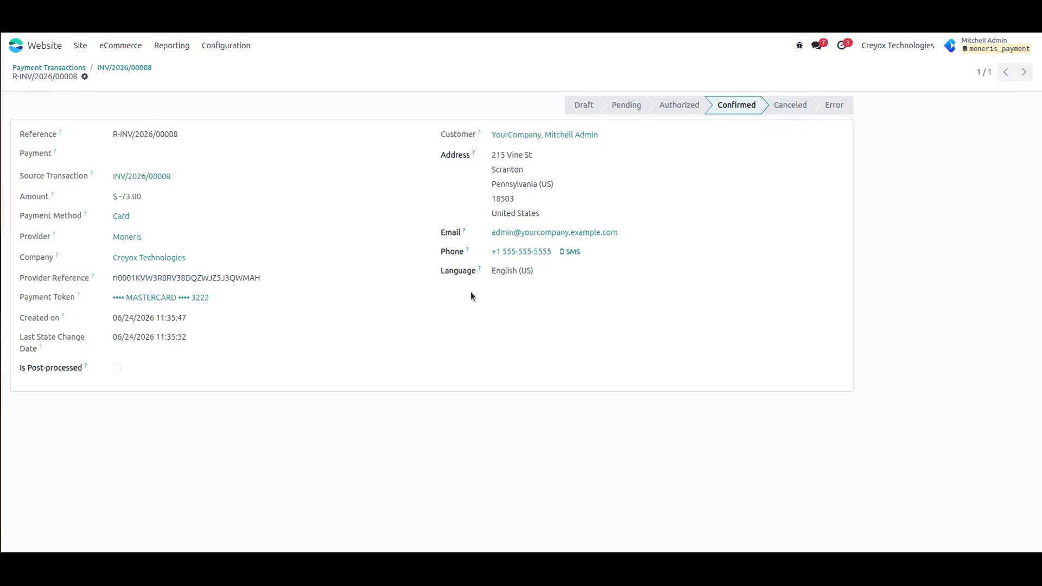
{"action": "left_click", "coordinate": [140, 69]}
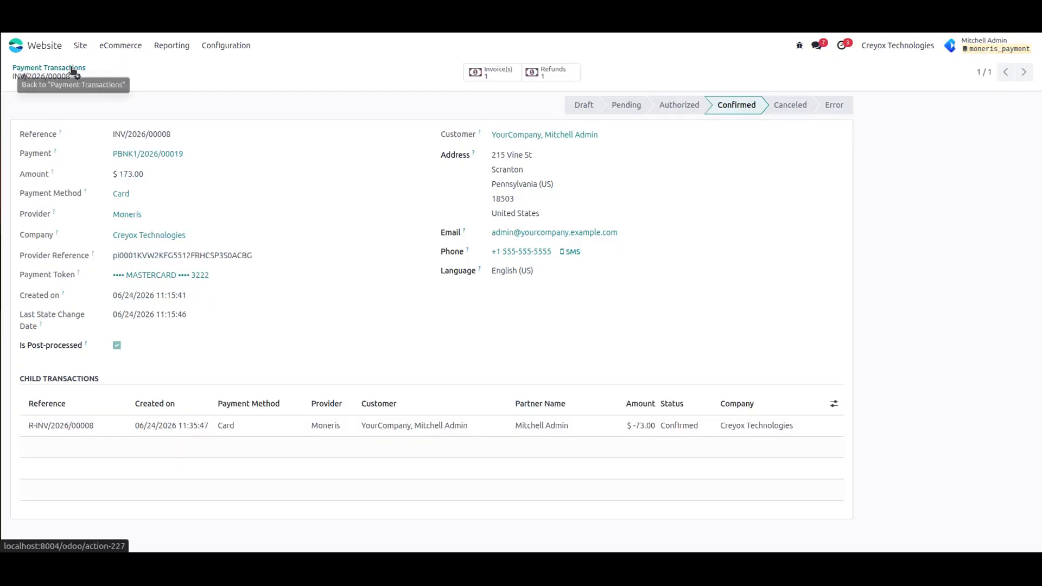
- Find the -$73.00 refund R-INV/2026/00008 in Payment Transactions, then open INV/2026/00008
{"action": "left_click", "coordinate": [226, 45]}
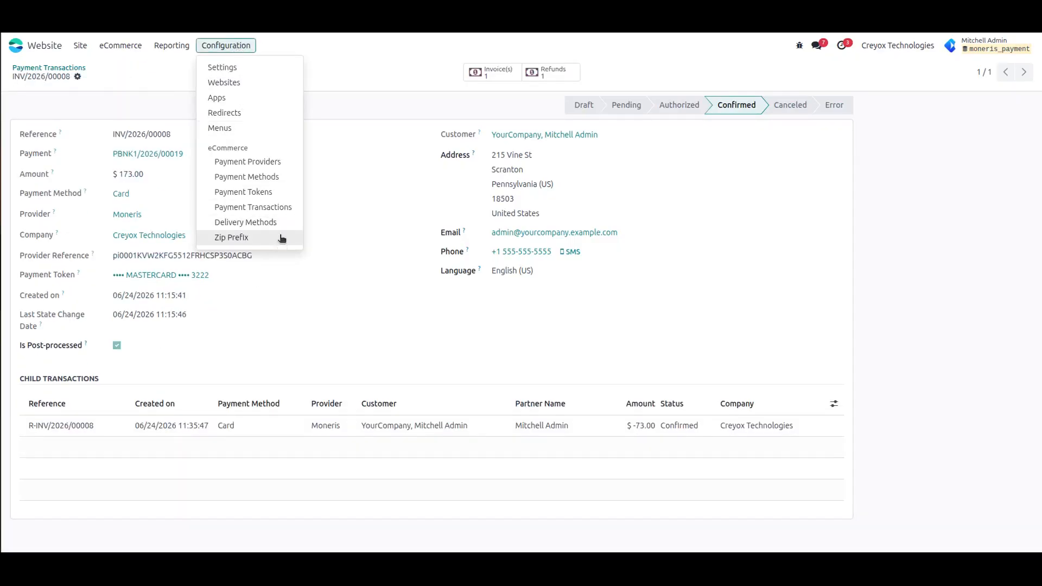
{"action": "left_click", "coordinate": [281, 210]}
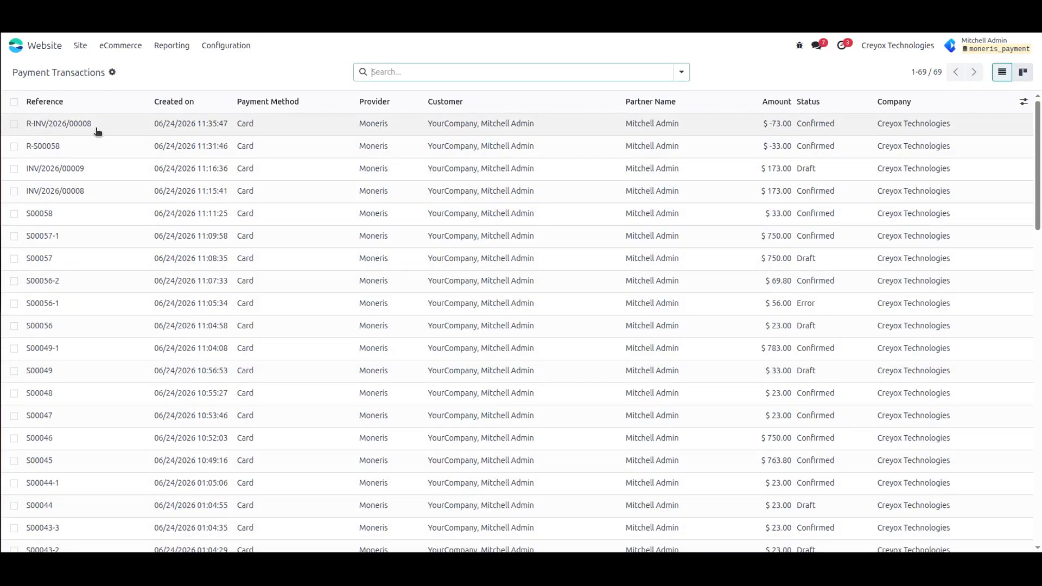
{"action": "triple_click", "coordinate": [54, 131]}
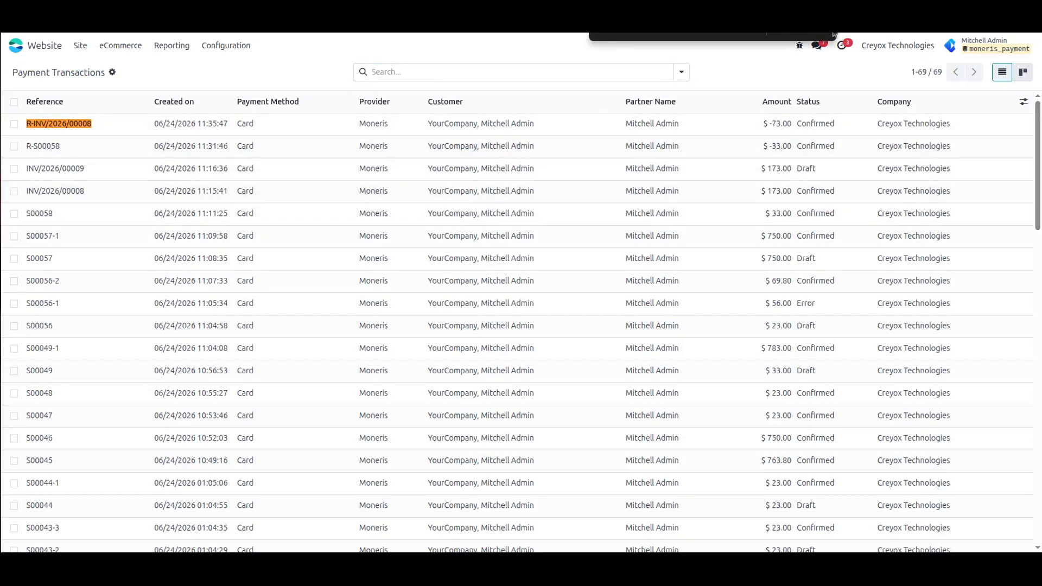
{"action": "left_click", "coordinate": [159, 86]}
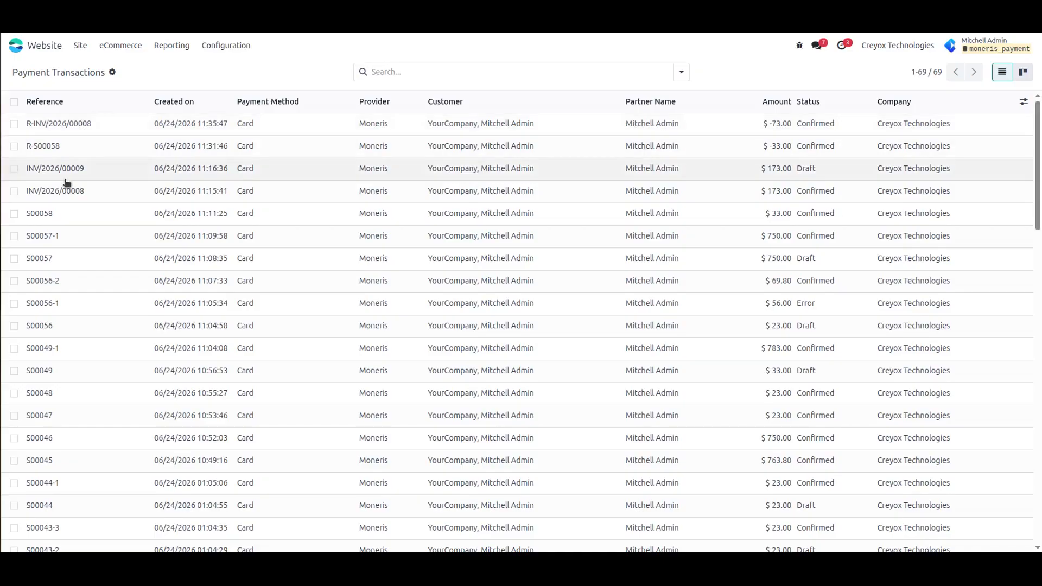
{"action": "left_click", "coordinate": [89, 195]}
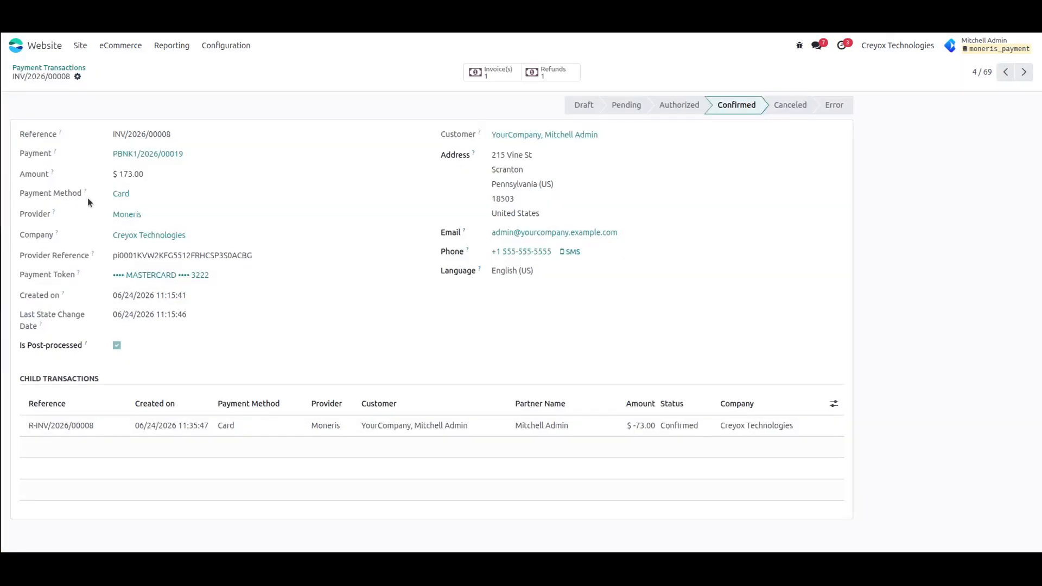
- Refund the remaining $100.00 of payment PBNK1/2026/00019, creating R-INV/2026/00008-1
{"action": "left_click", "coordinate": [178, 155]}
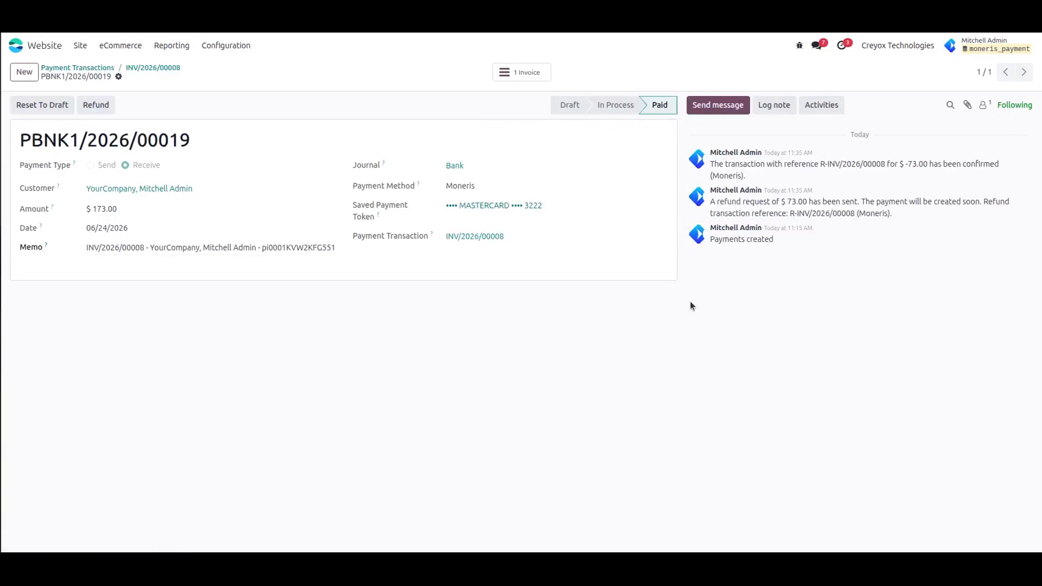
{"action": "left_click", "coordinate": [82, 105]}
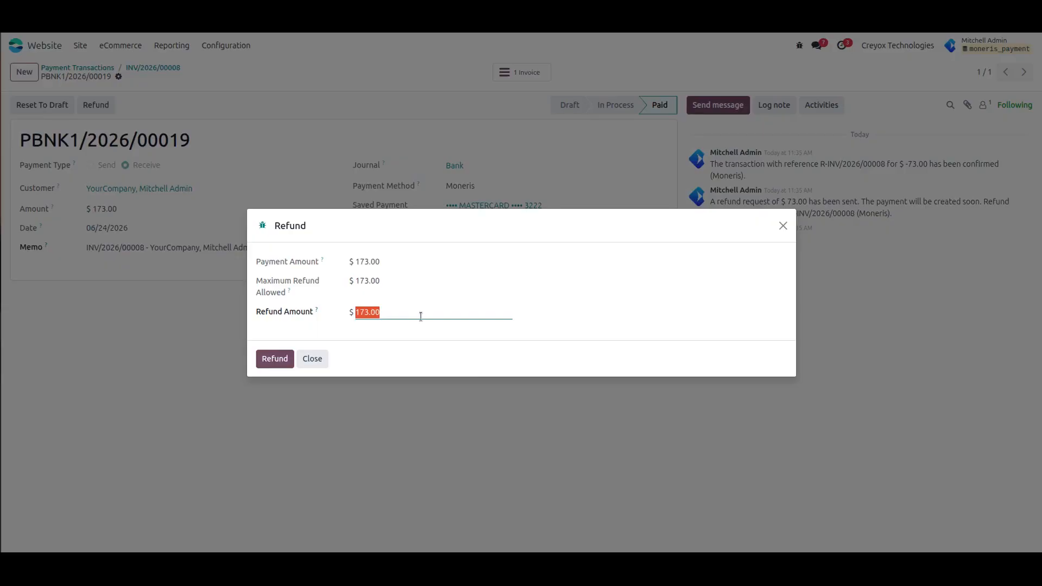
{"action": "type", "text": "100"}
{"action": "left_click", "coordinate": [403, 366]}
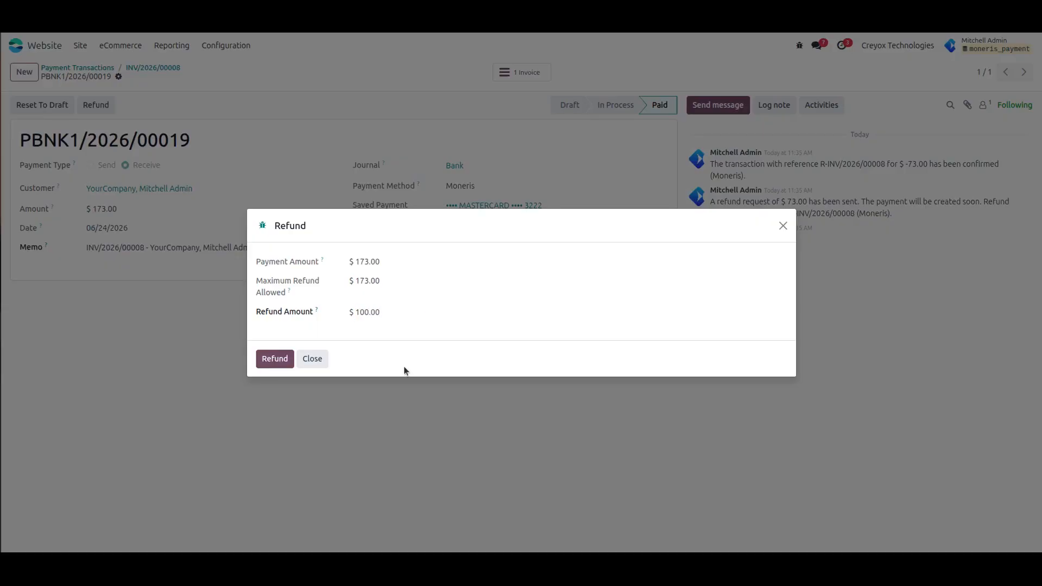
{"action": "left_click", "coordinate": [274, 359]}
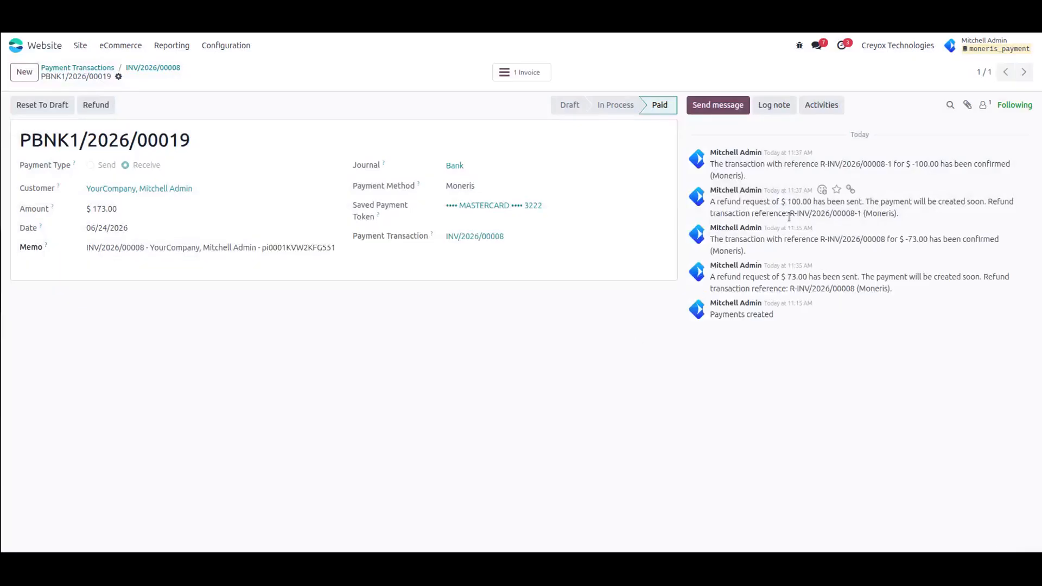
{"action": "left_click", "coordinate": [149, 68]}
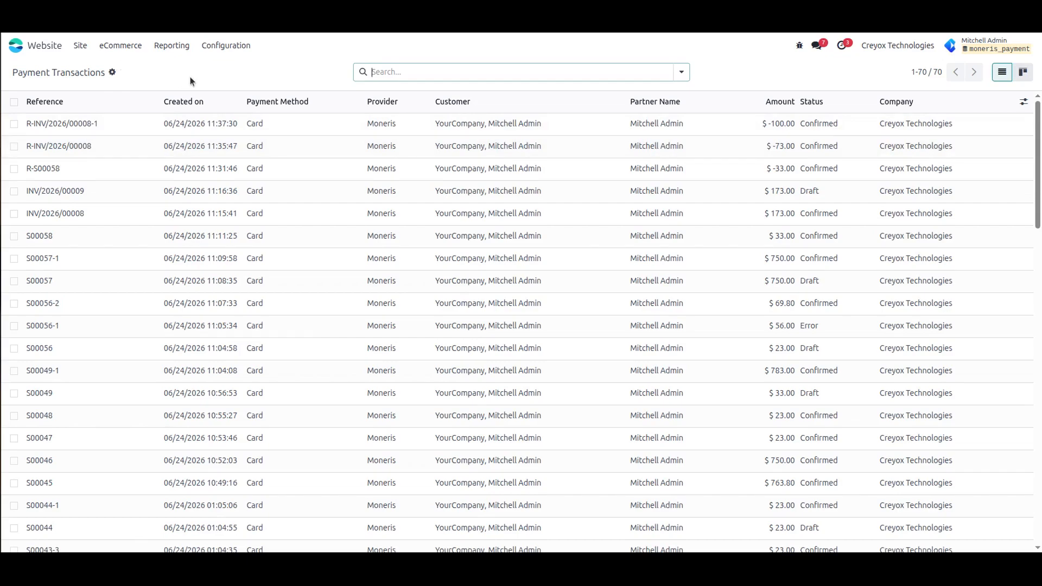
- Go back to the Odoo home apps menu from Payment Transactions
{"action": "left_click", "coordinate": [18, 49]}
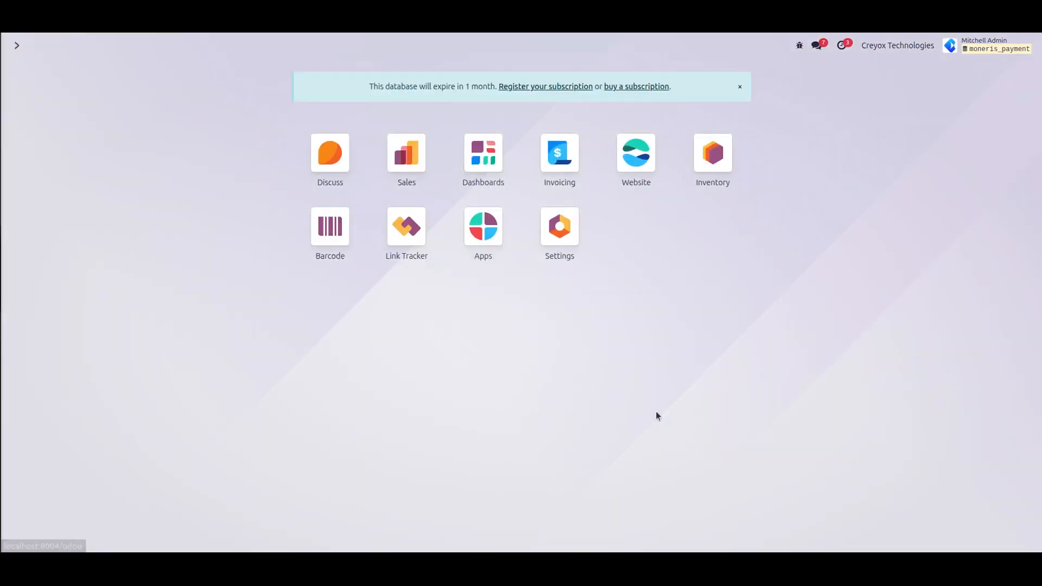